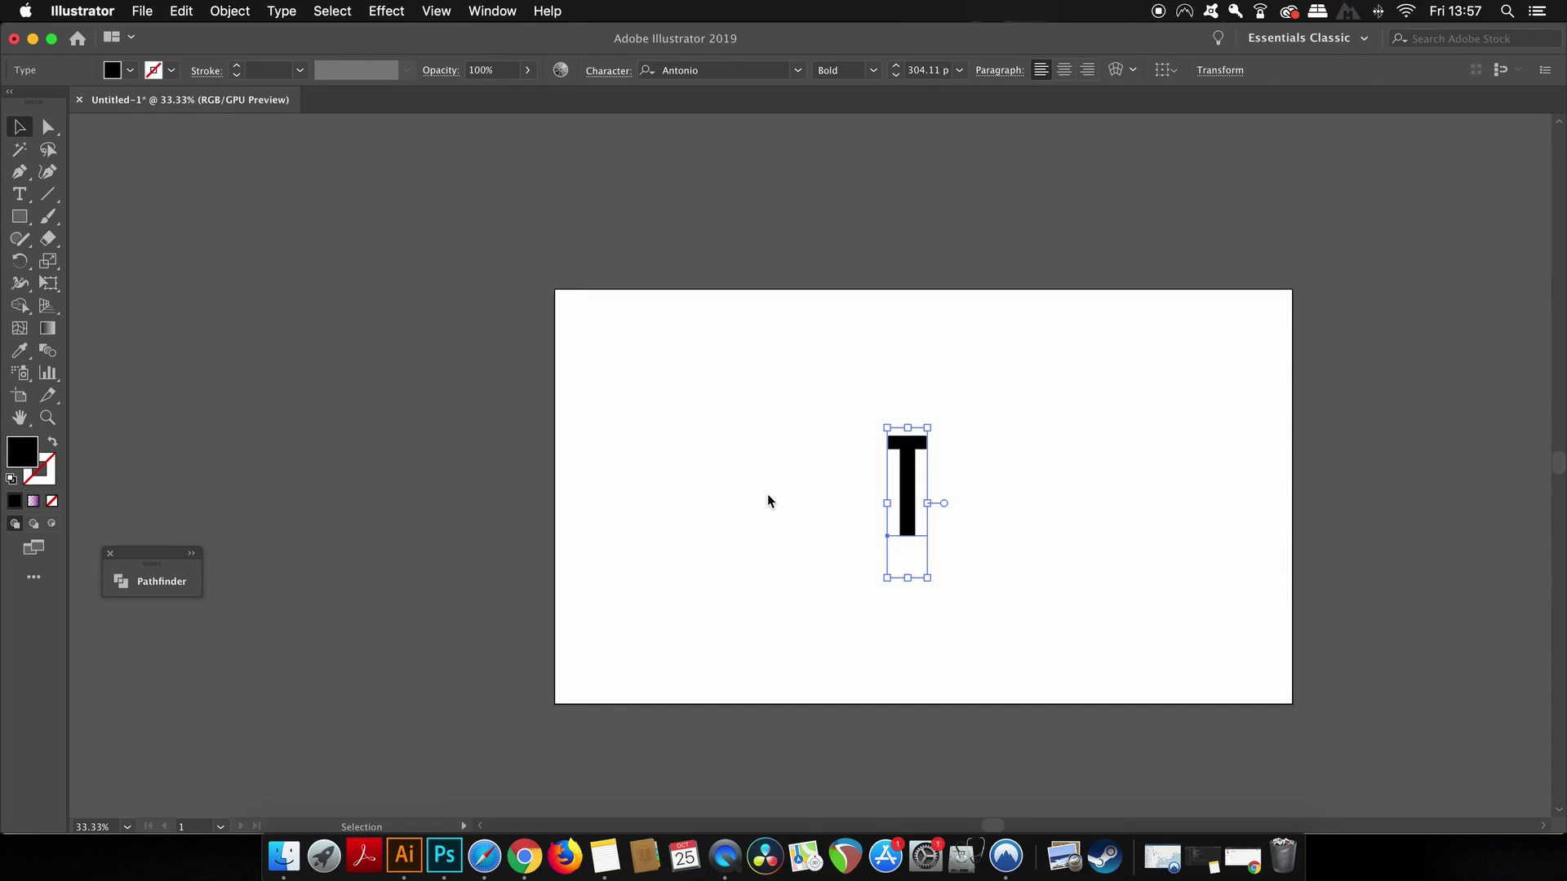
# Open and then close the Character panel, leaving only the black T on the artboard.
pyautogui.press('super+t')
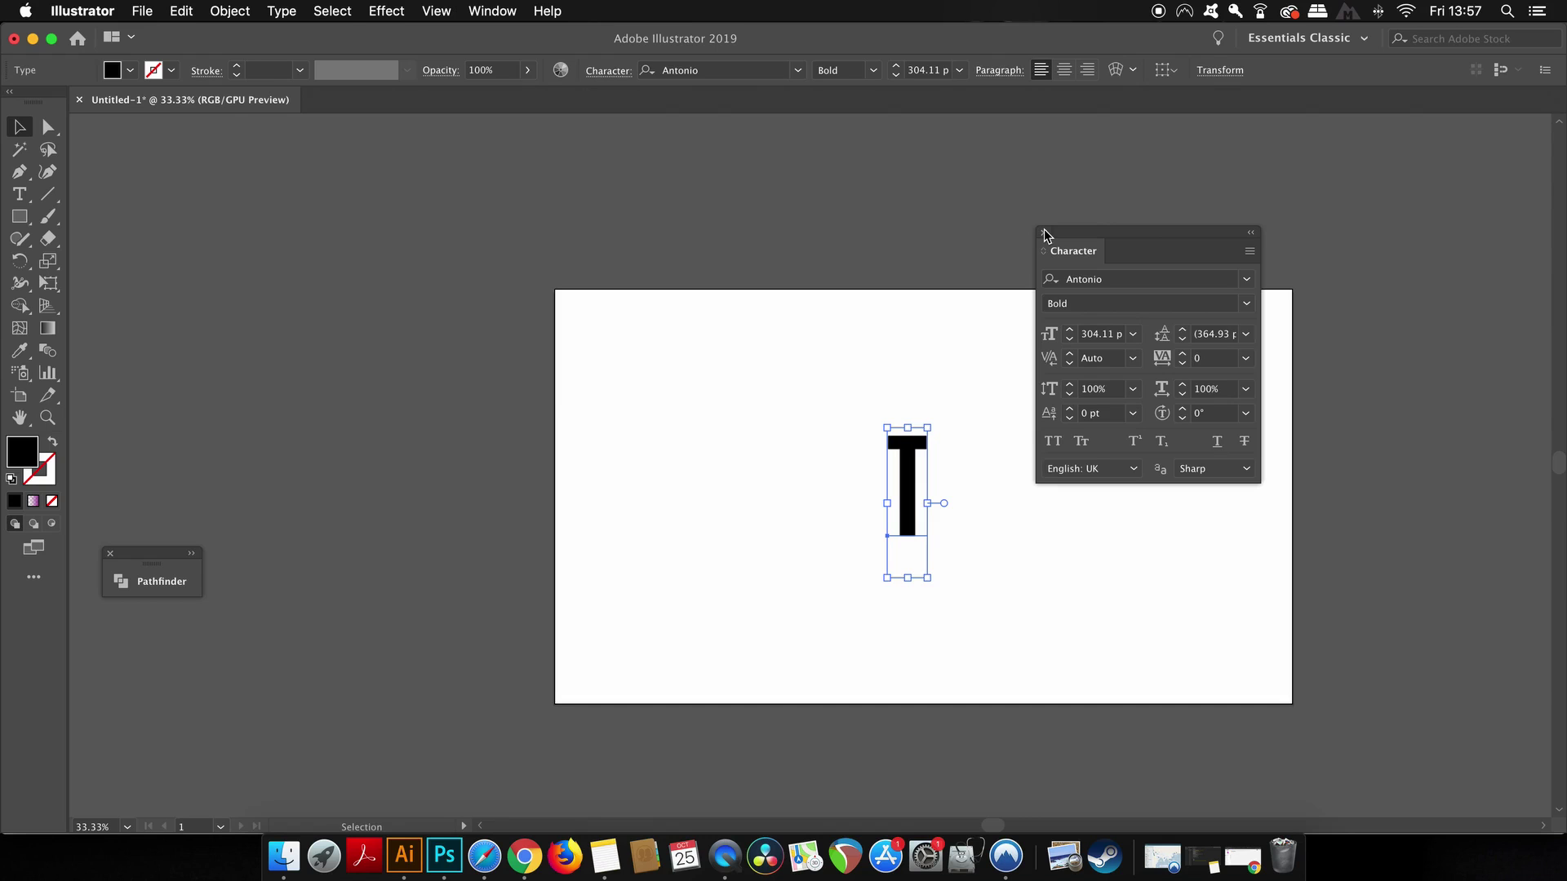
pyautogui.click(1181, 121)
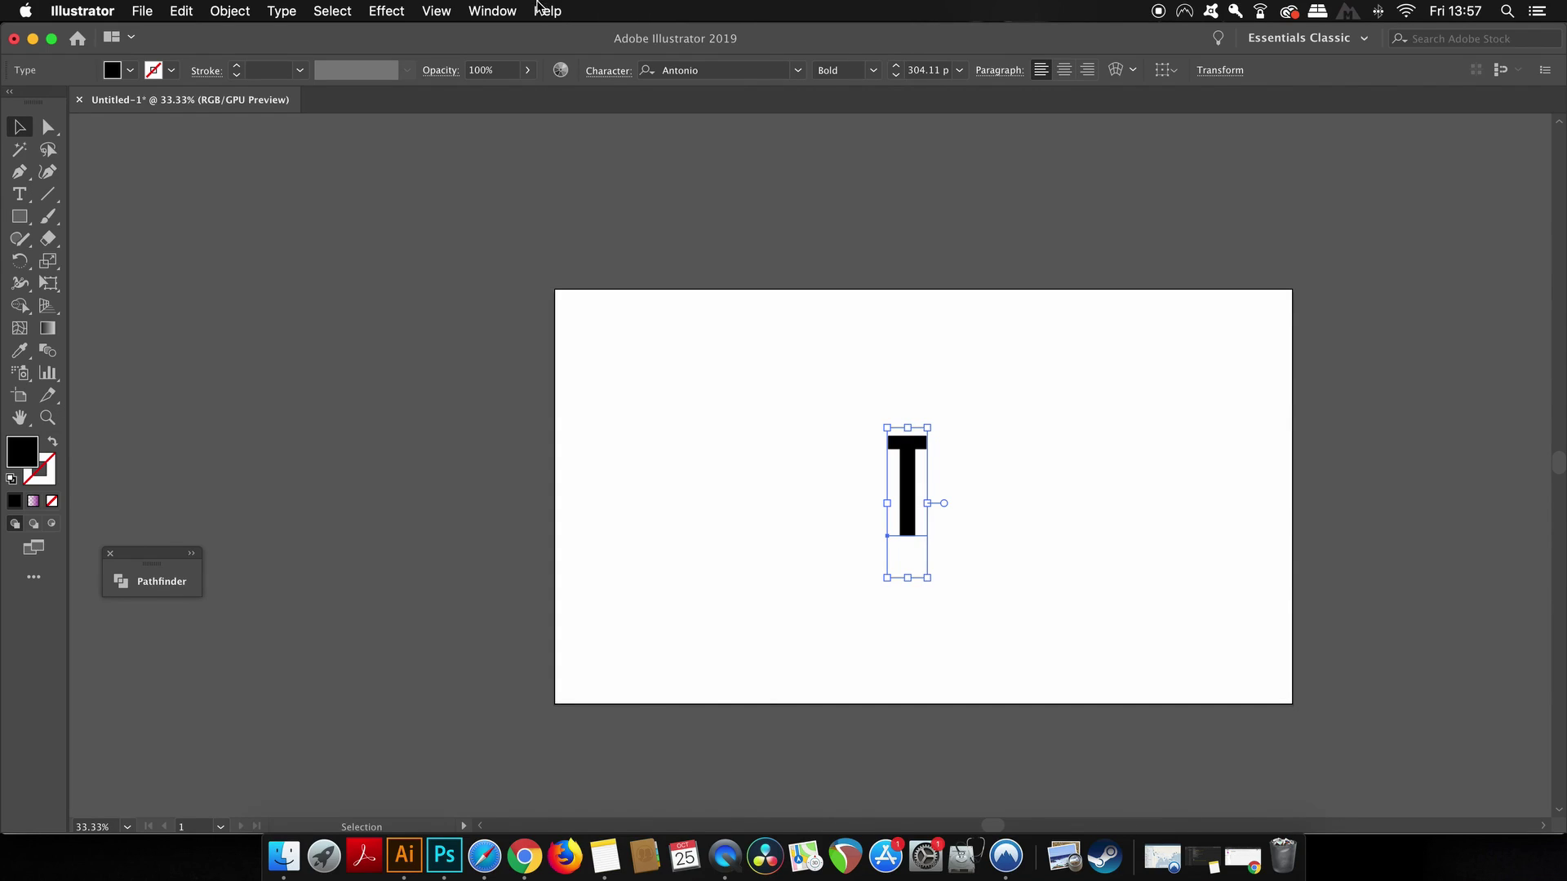
pyautogui.click(509, 10)
# Show the Artboards panel and turn on Show Center Mark in Artboard Options.
pyautogui.moveTo(547, 99)
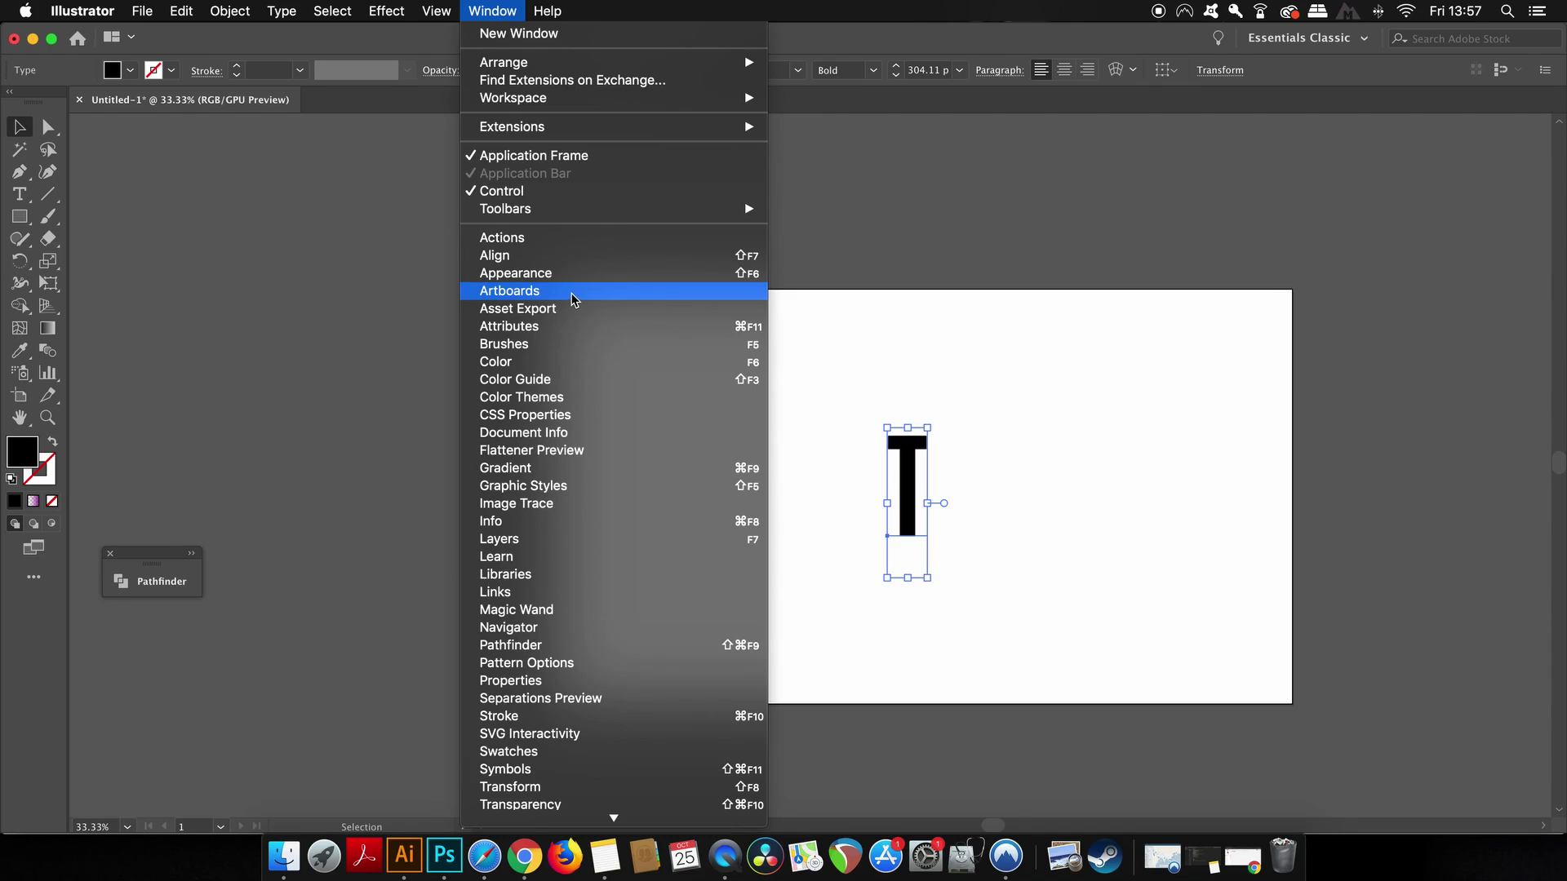
pyautogui.click(574, 291)
pyautogui.click(1487, 240)
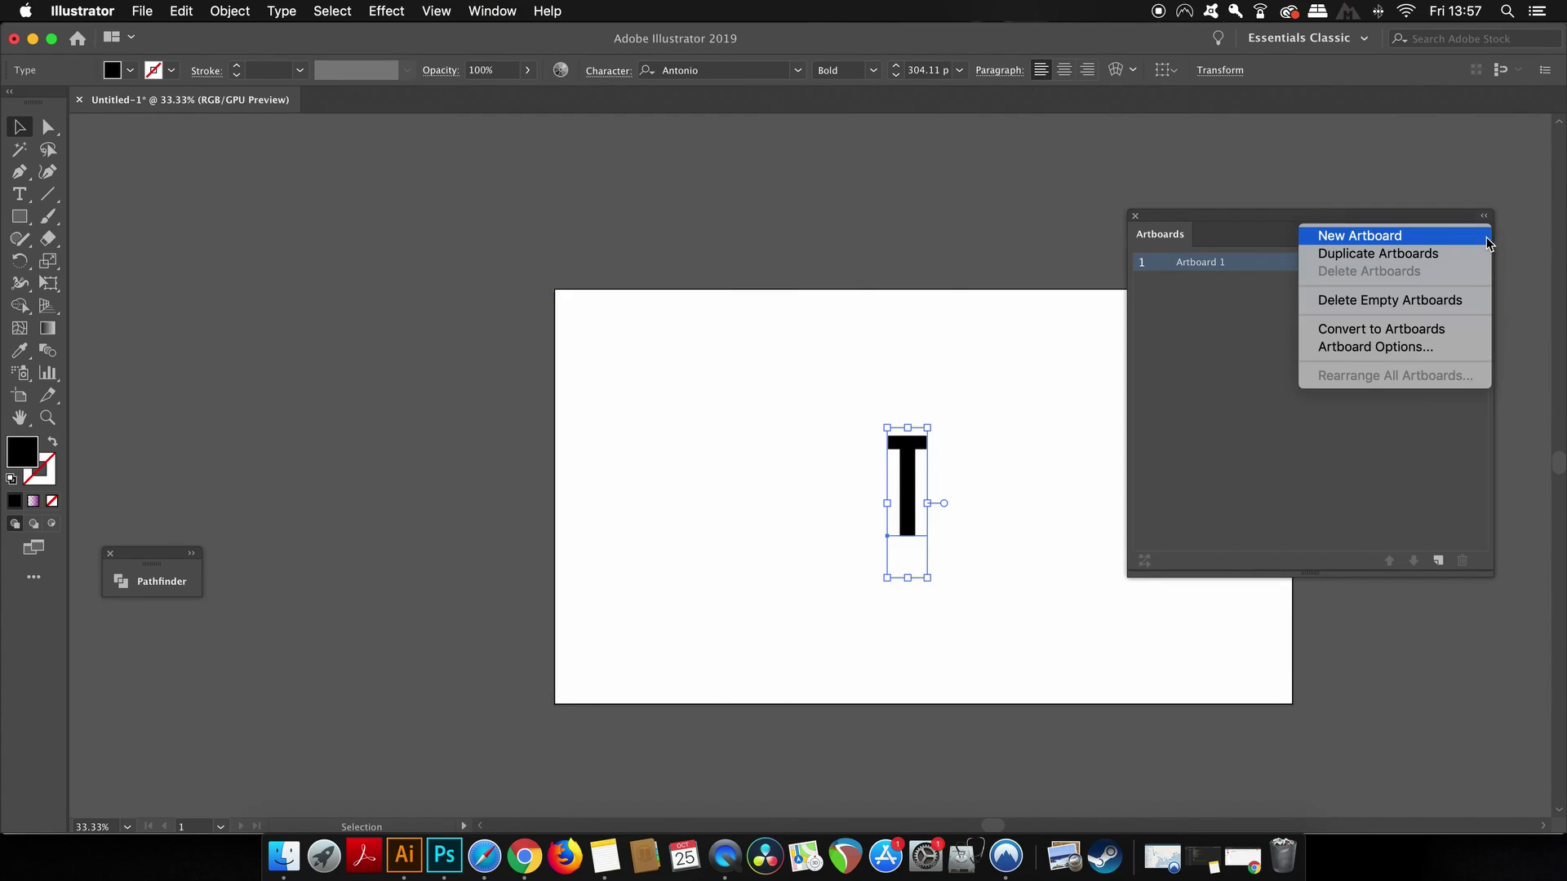
pyautogui.click(1458, 346)
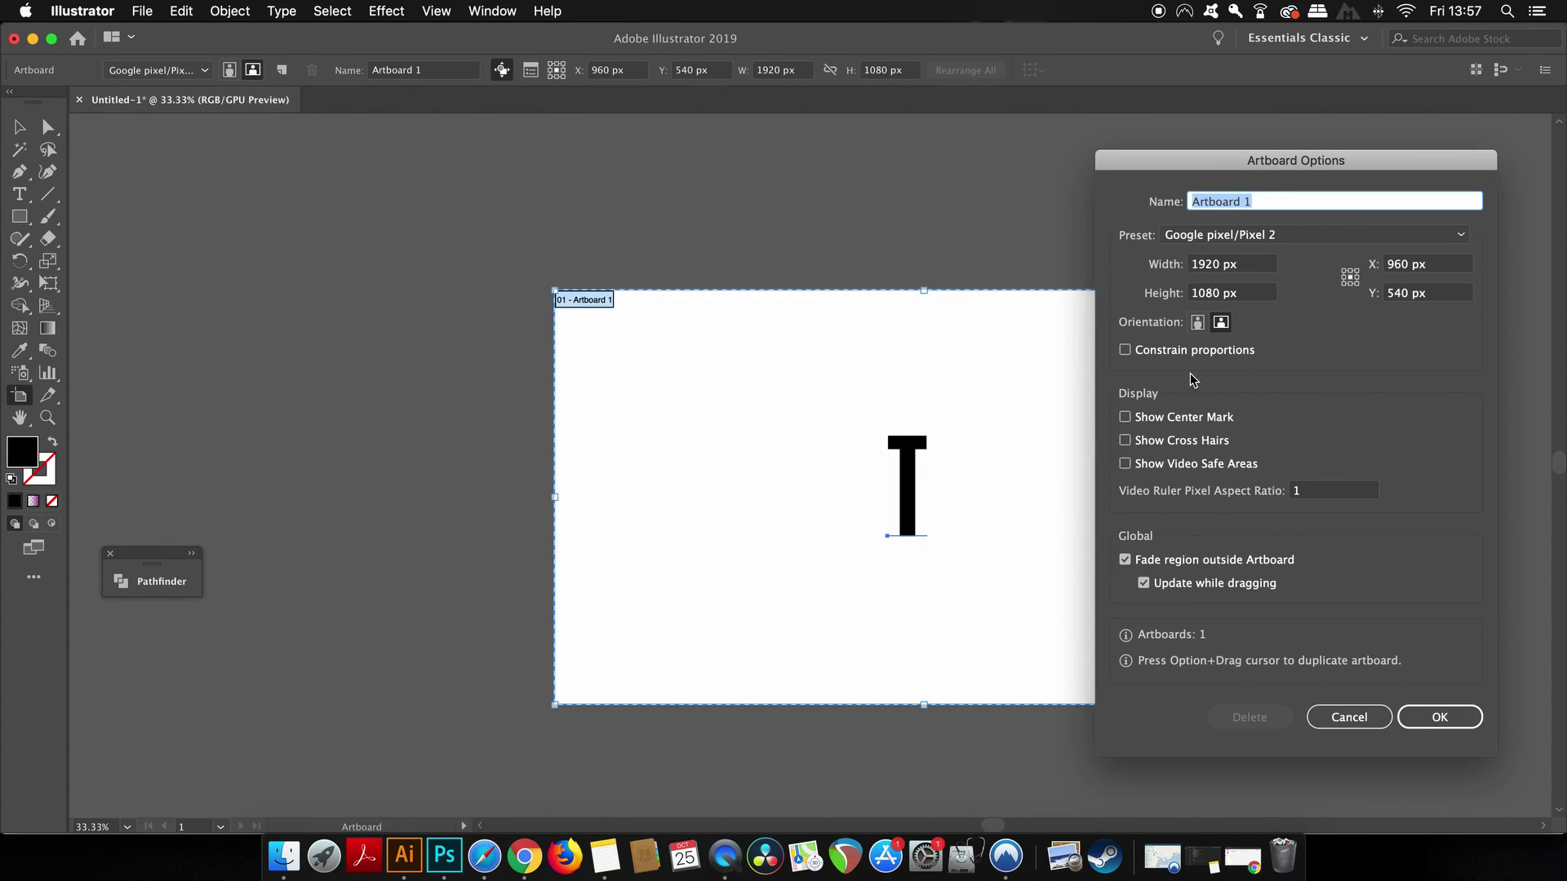
pyautogui.click(1213, 421)
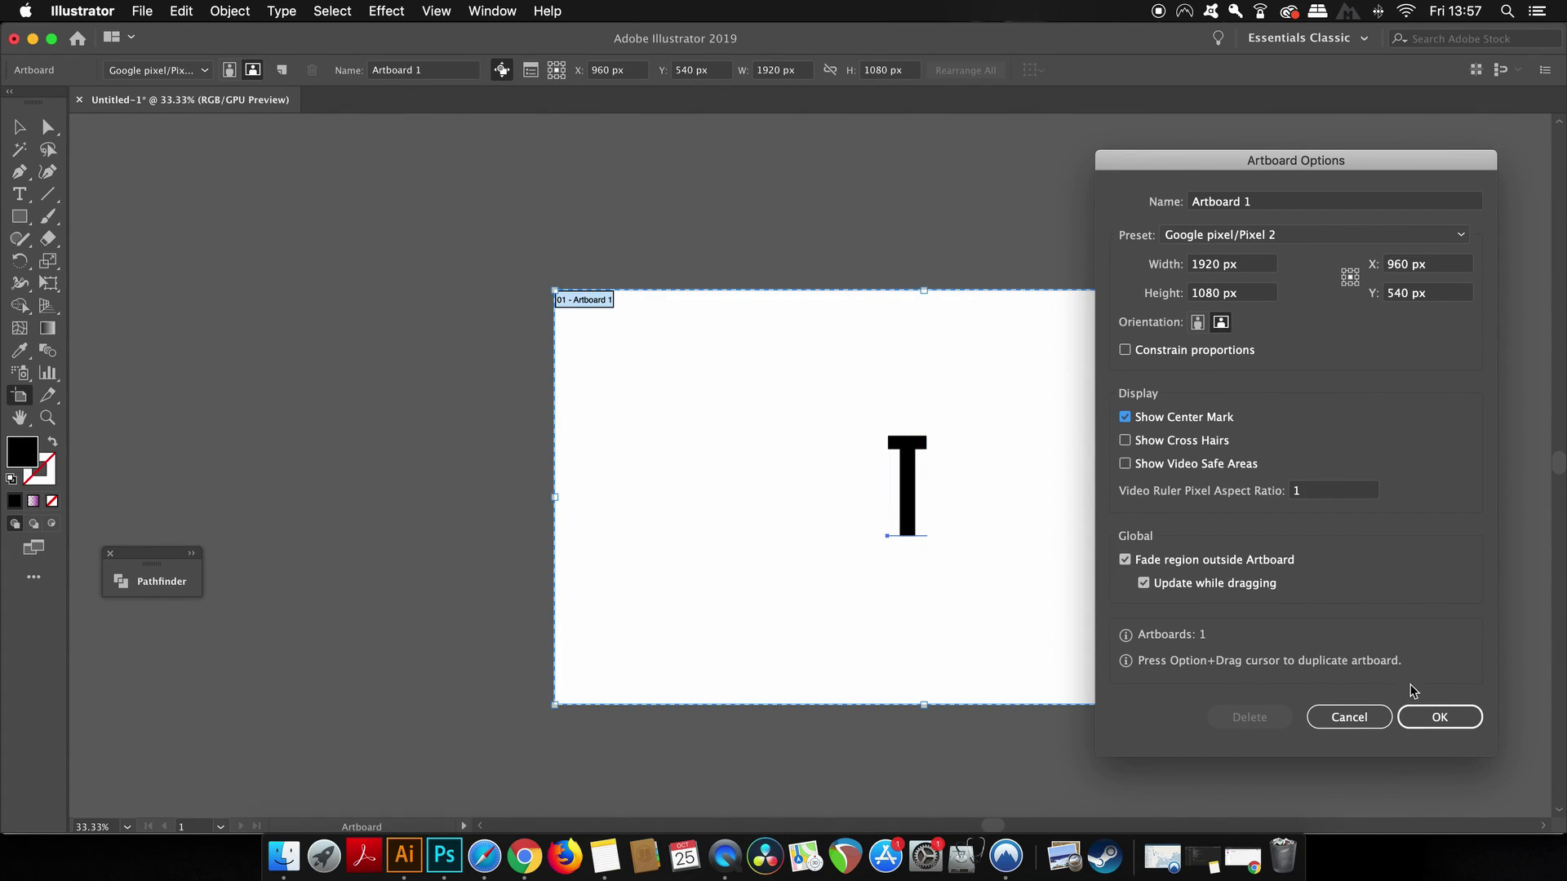
pyautogui.click(1440, 719)
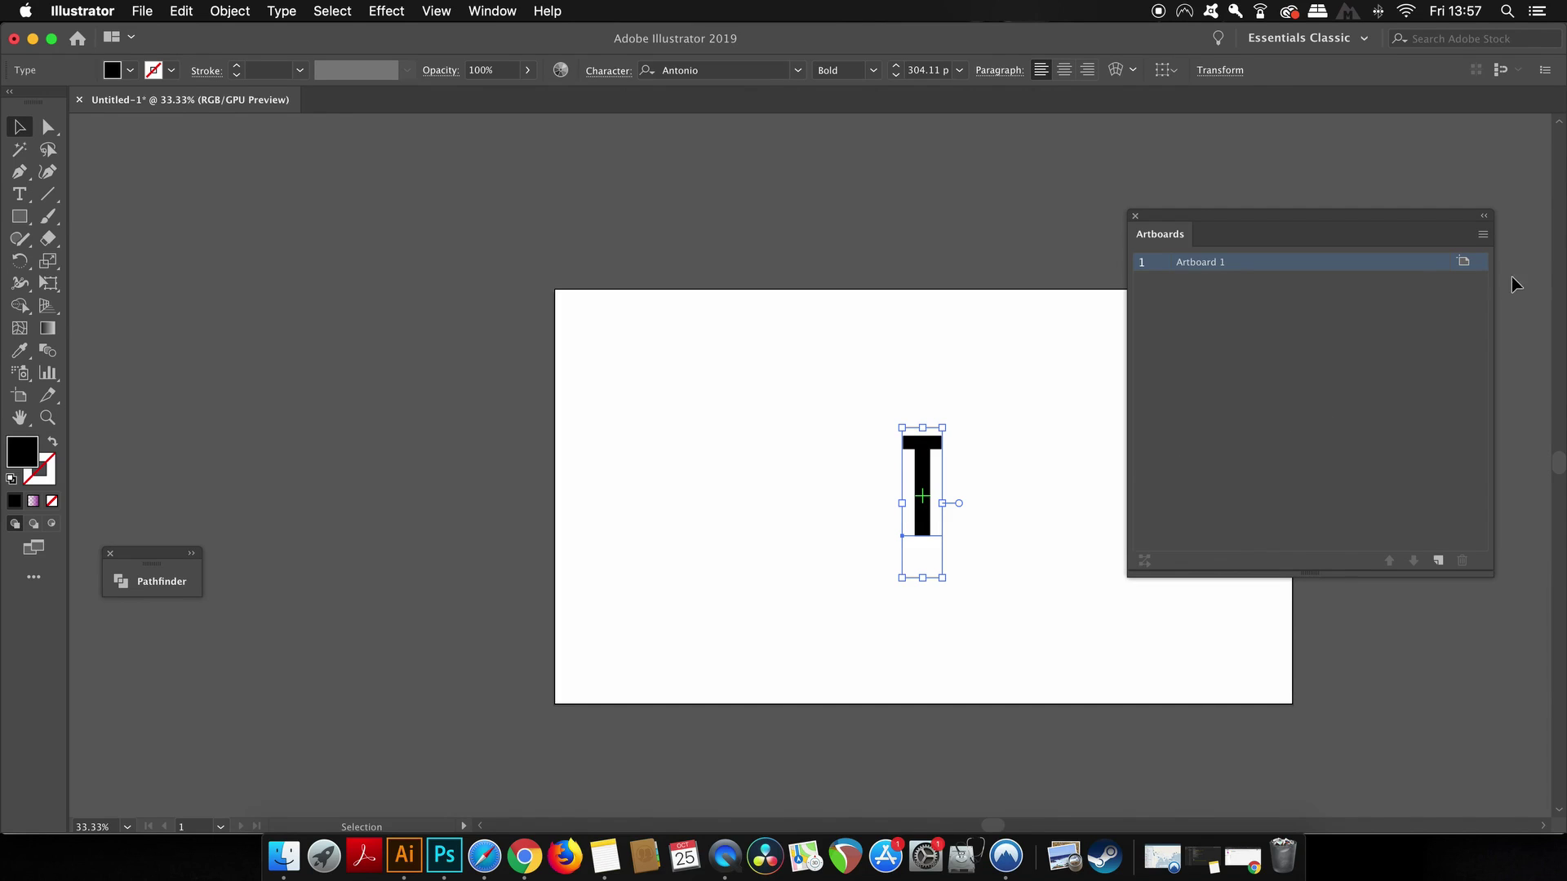
# Turn Show Center Mark back off in Artboard Options.
pyautogui.click(1483, 235)
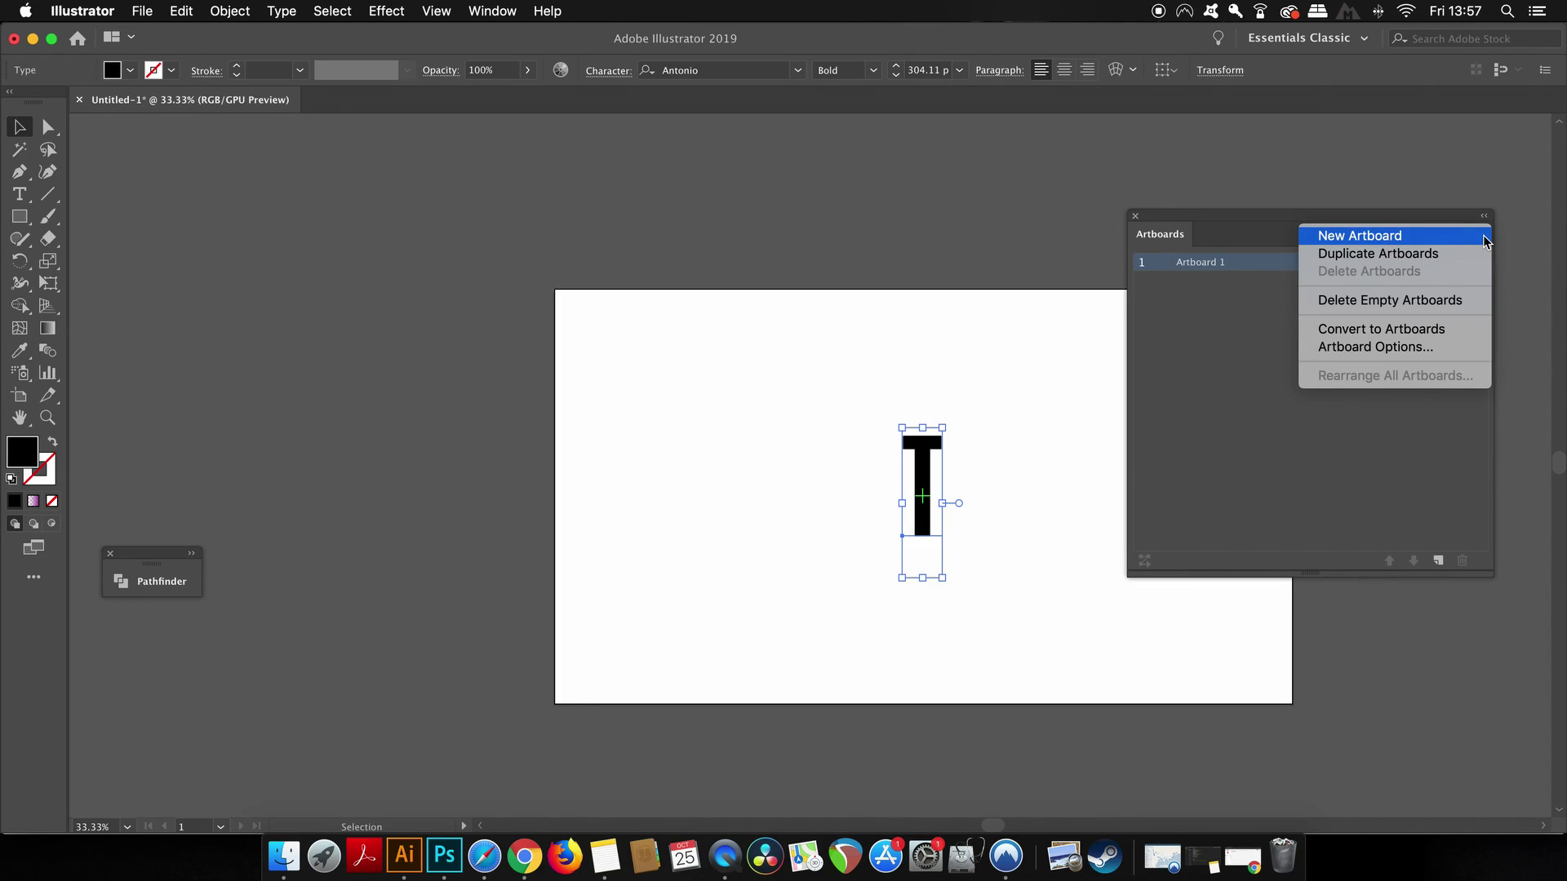
pyautogui.click(1456, 354)
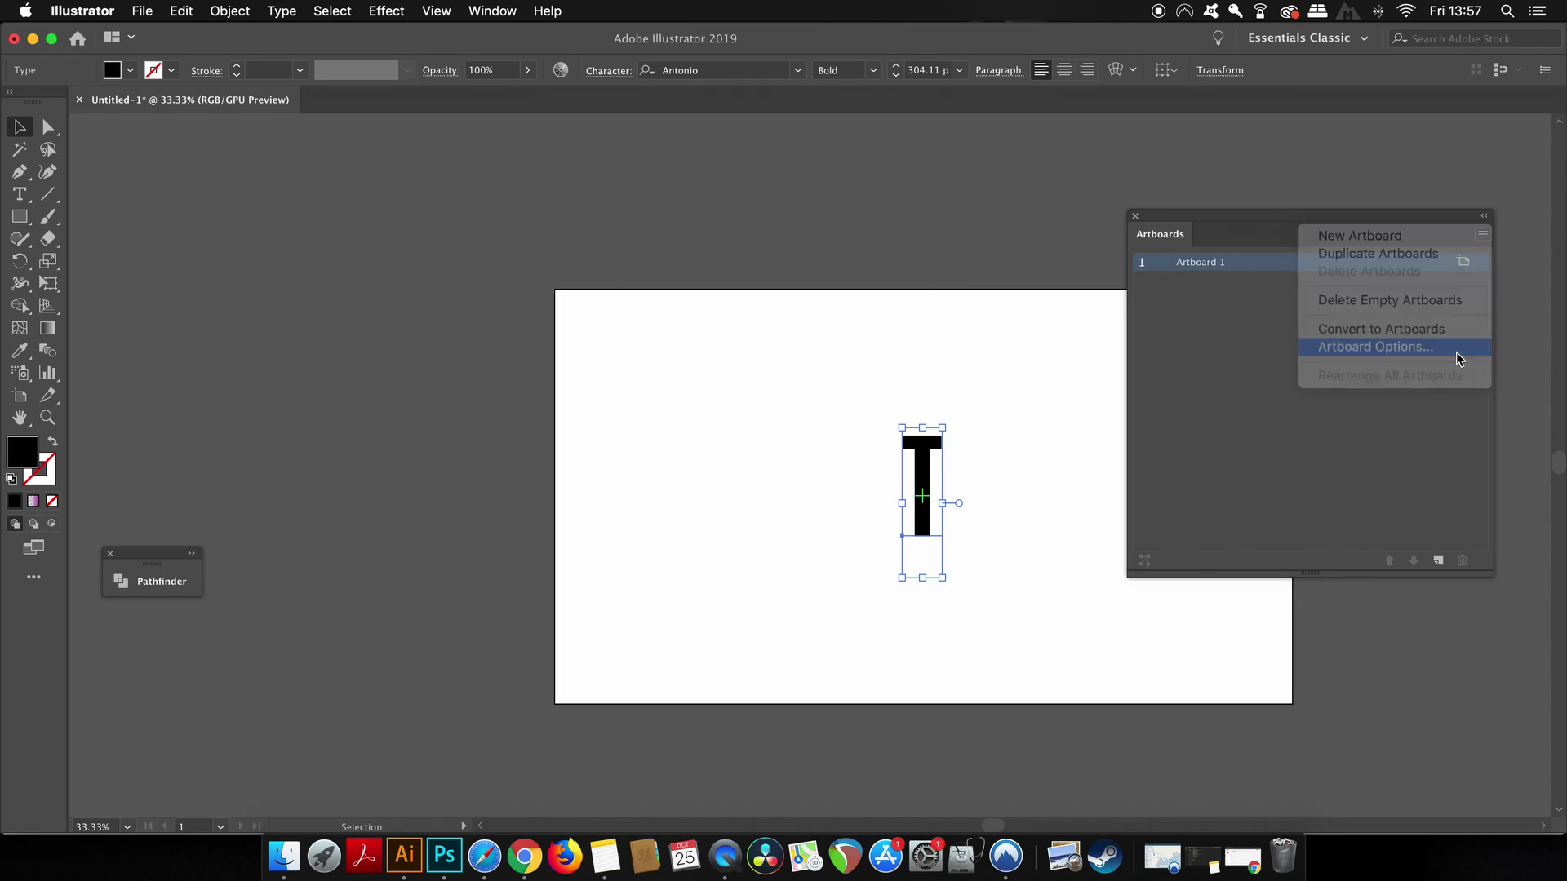
pyautogui.click(1232, 419)
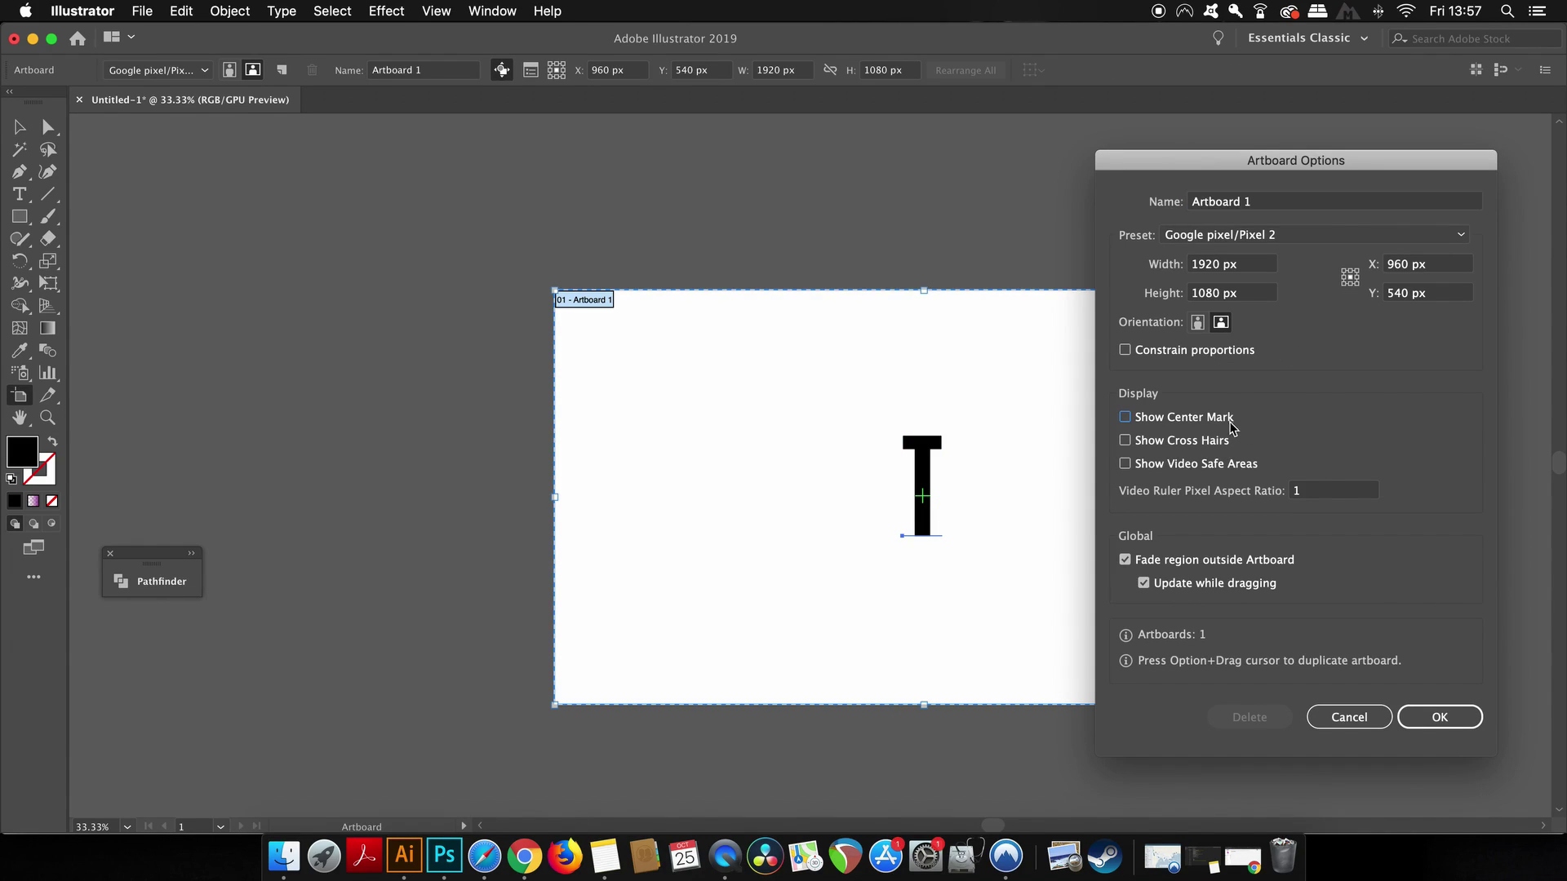
pyautogui.click(1469, 724)
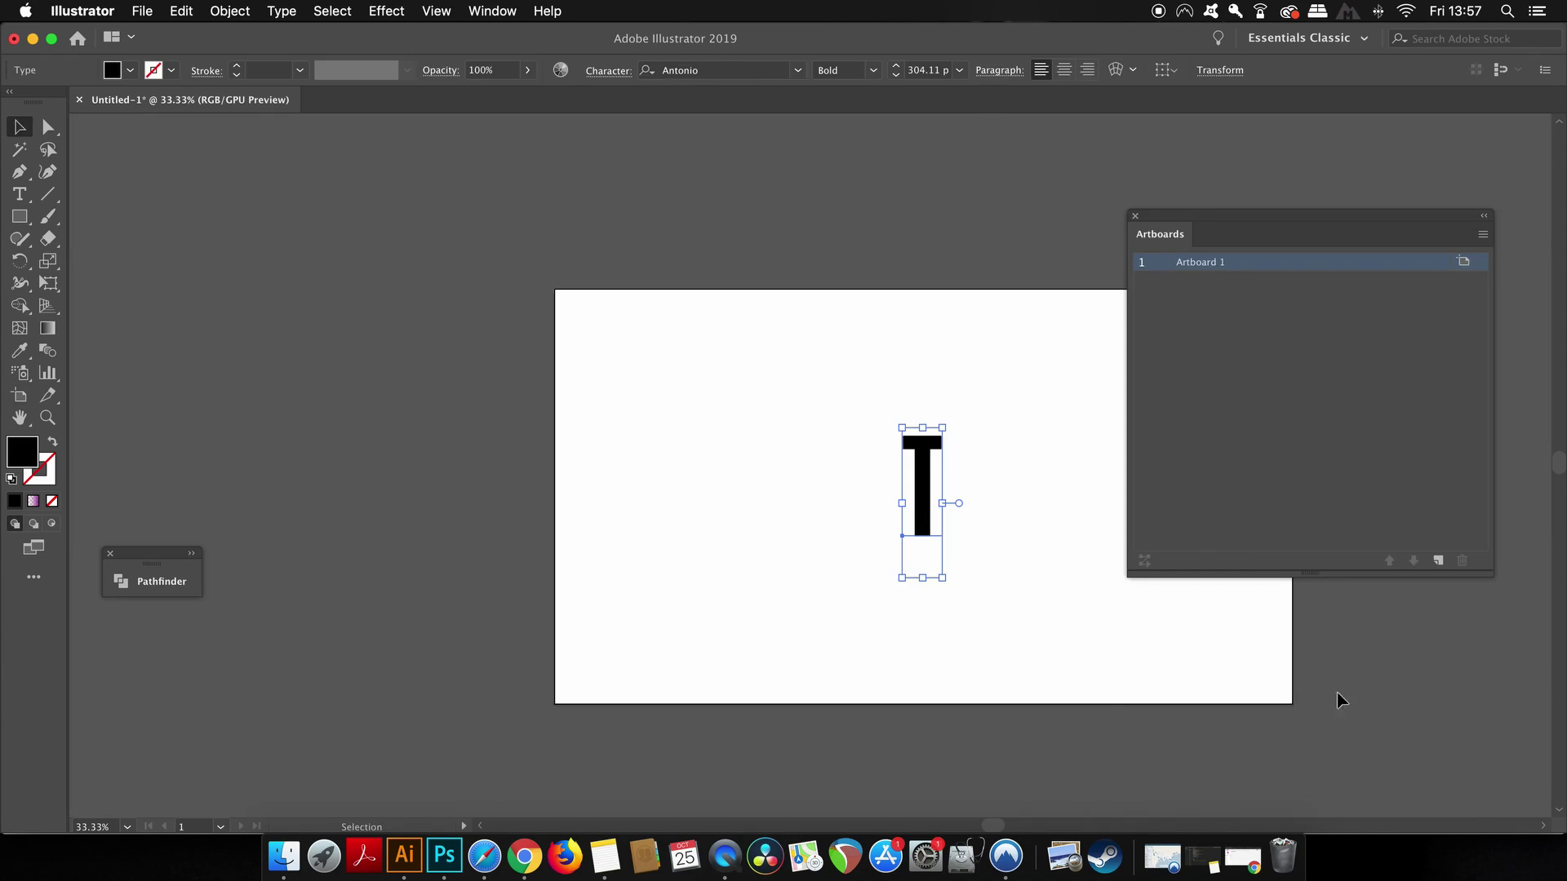
# Close the Artboards panel and give the selected T a gradient fill.
pyautogui.click(1056, 487)
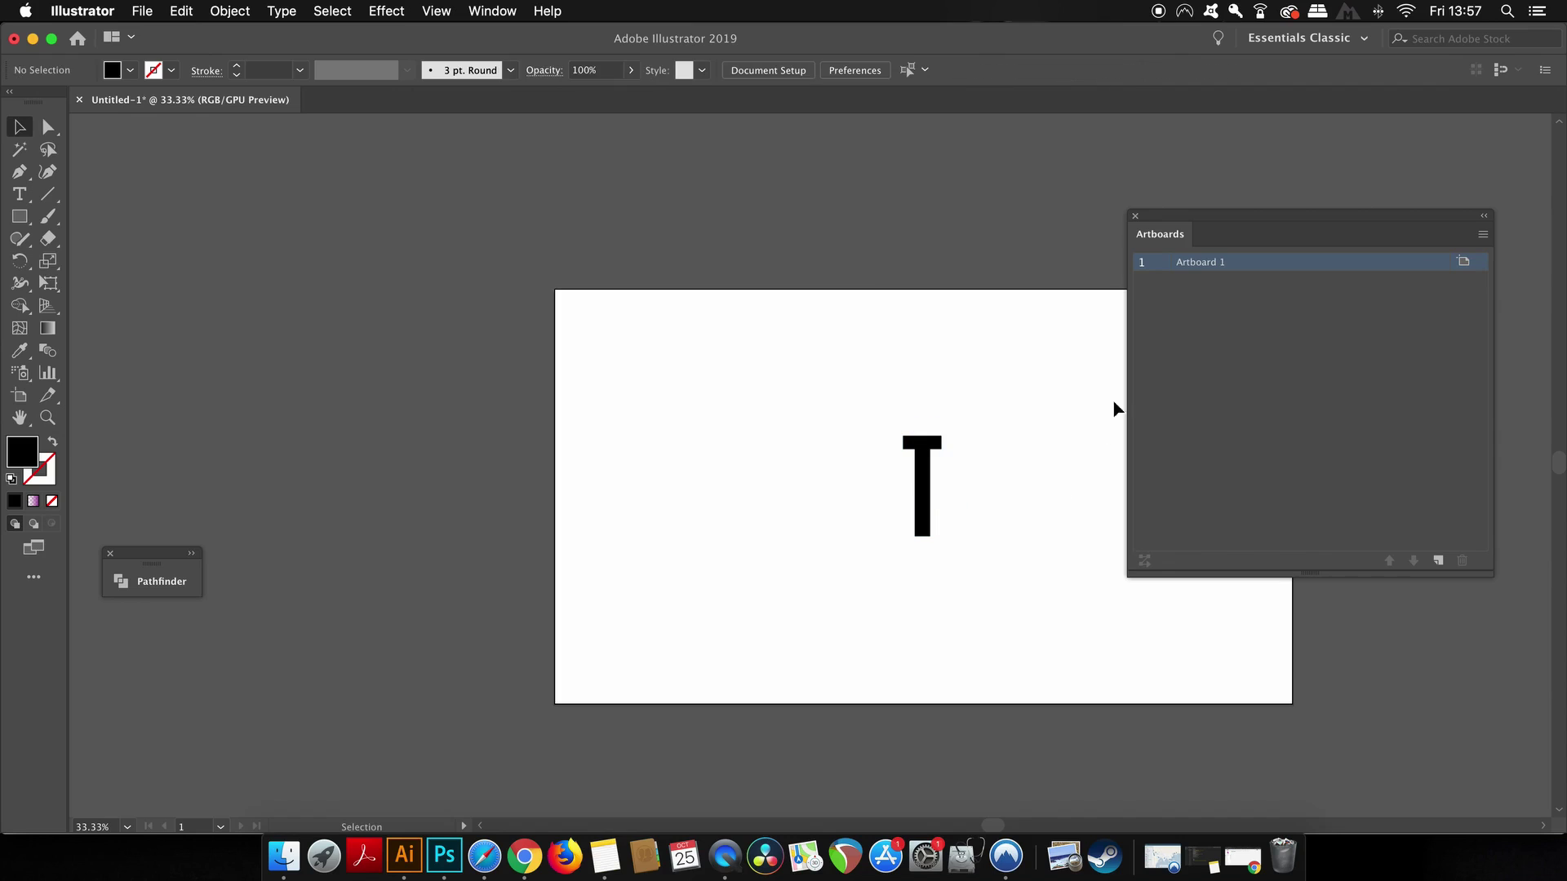
pyautogui.click(1134, 217)
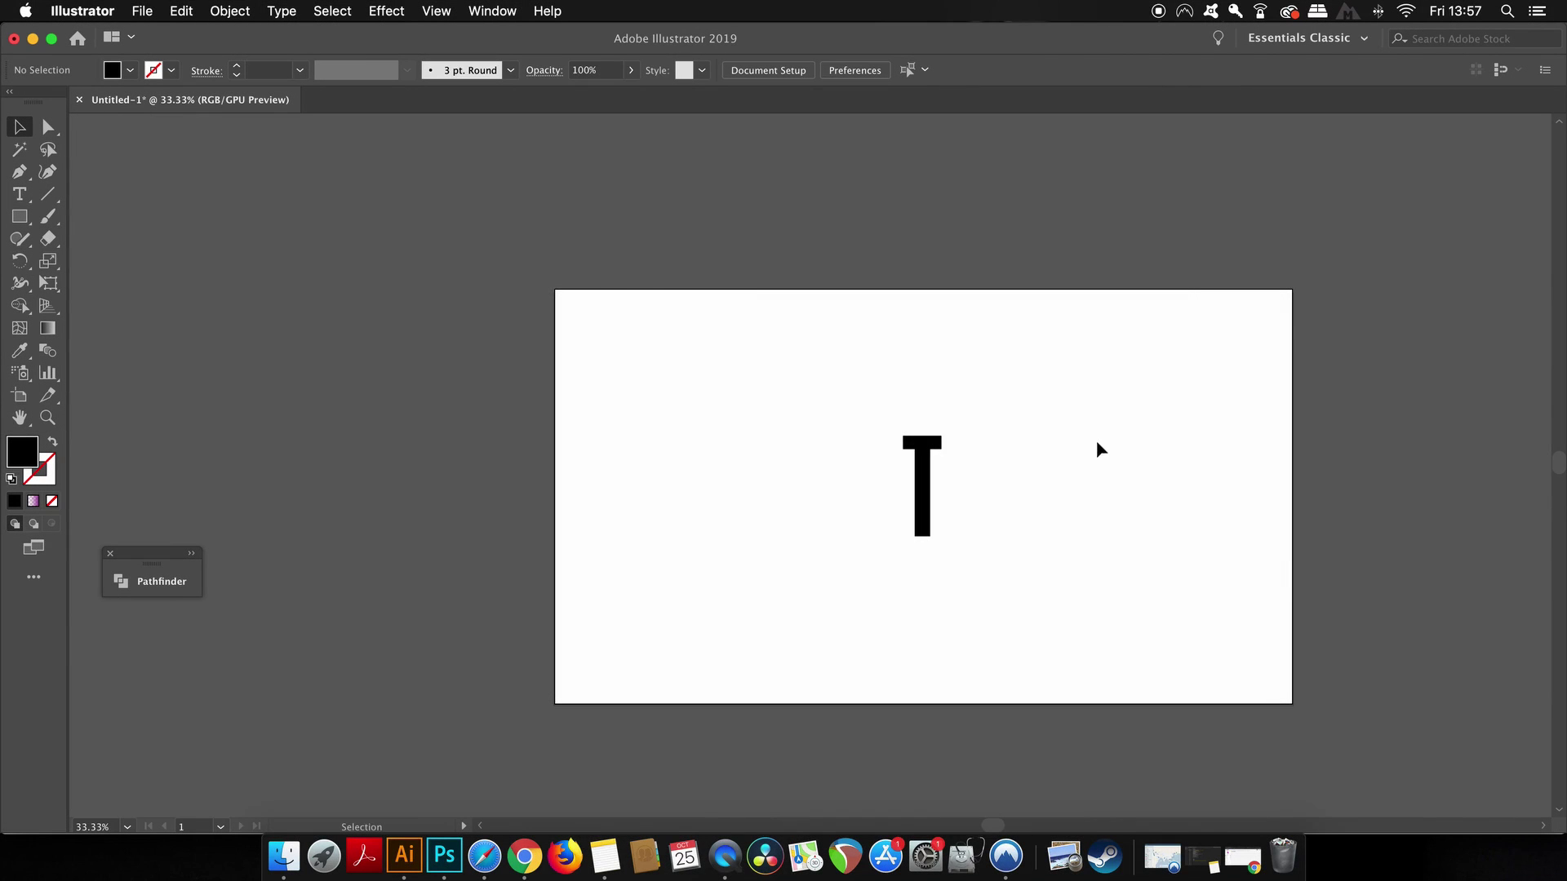
pyautogui.click(914, 477)
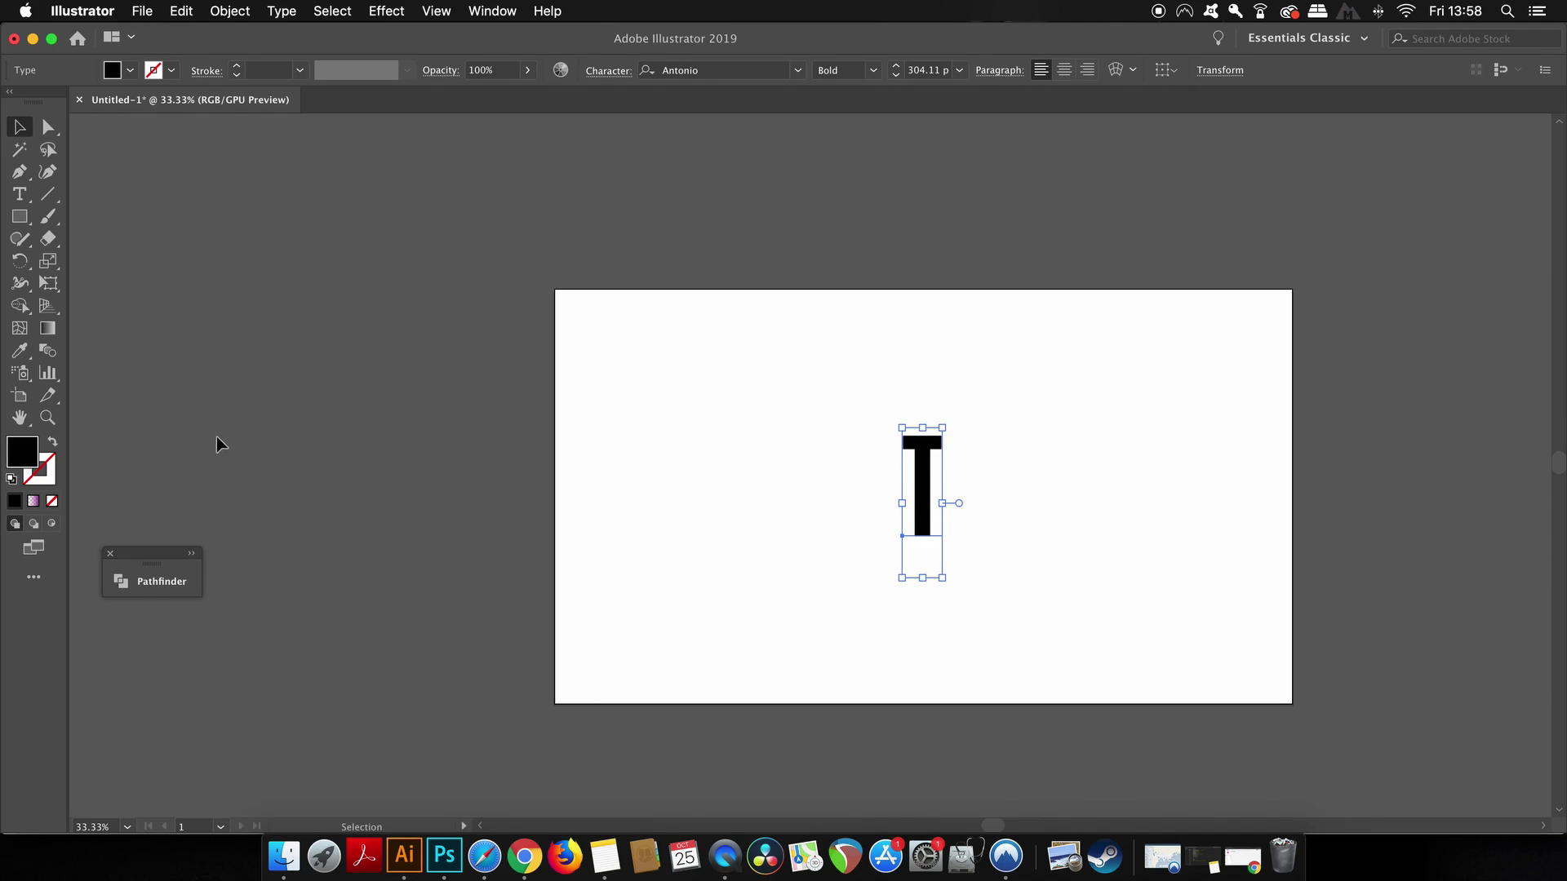
pyautogui.click(34, 502)
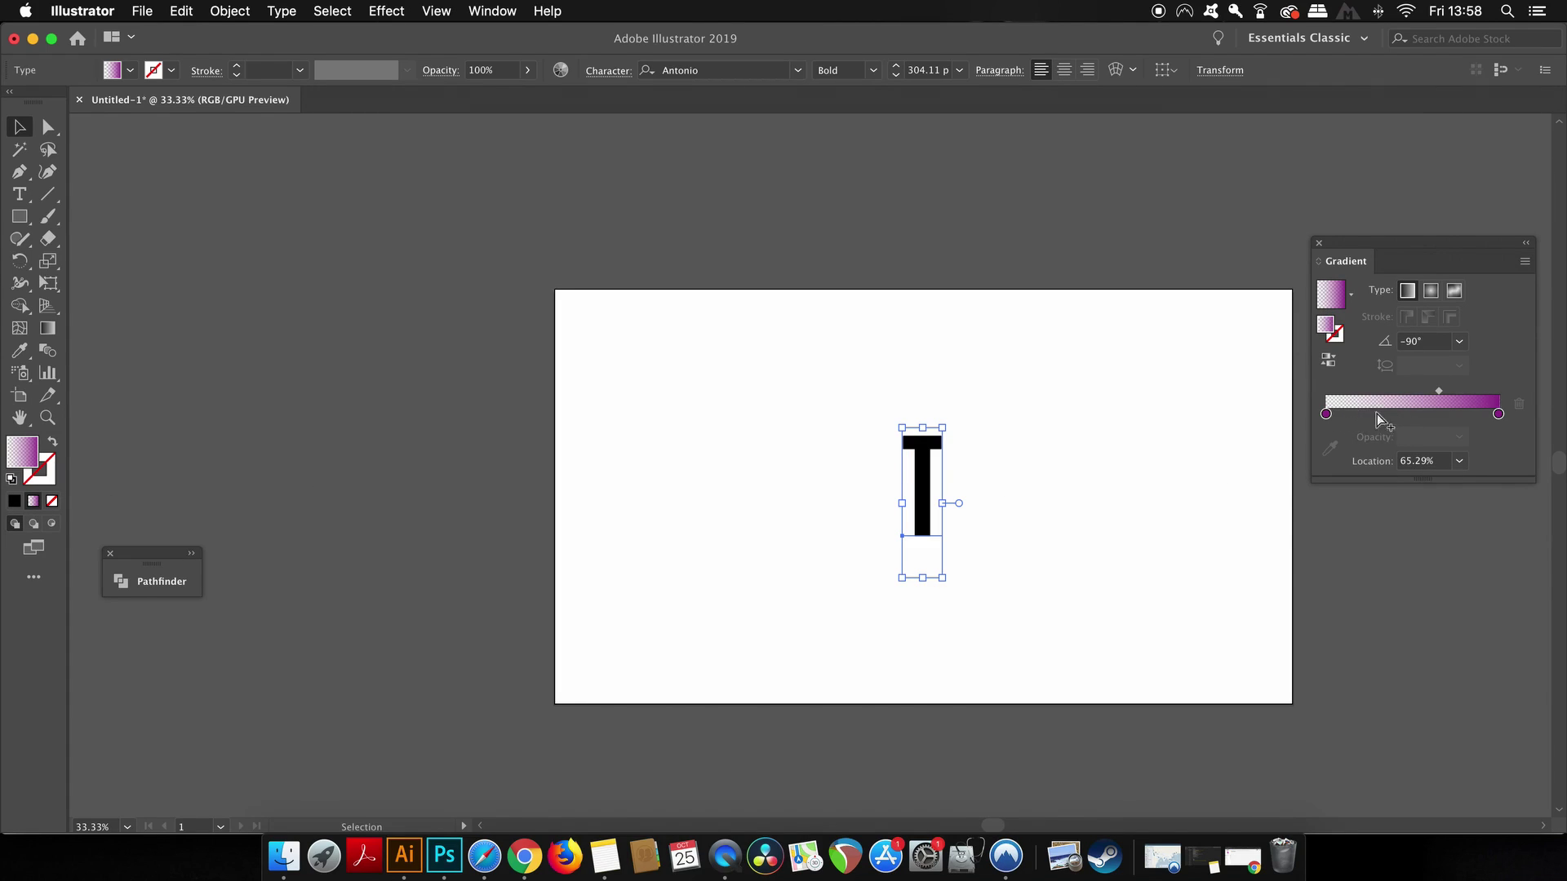
# Make the left gradient stop blue at 100% opacity and set the midpoint to 55.24%.
pyautogui.click(1327, 415)
pyautogui.click(1459, 436)
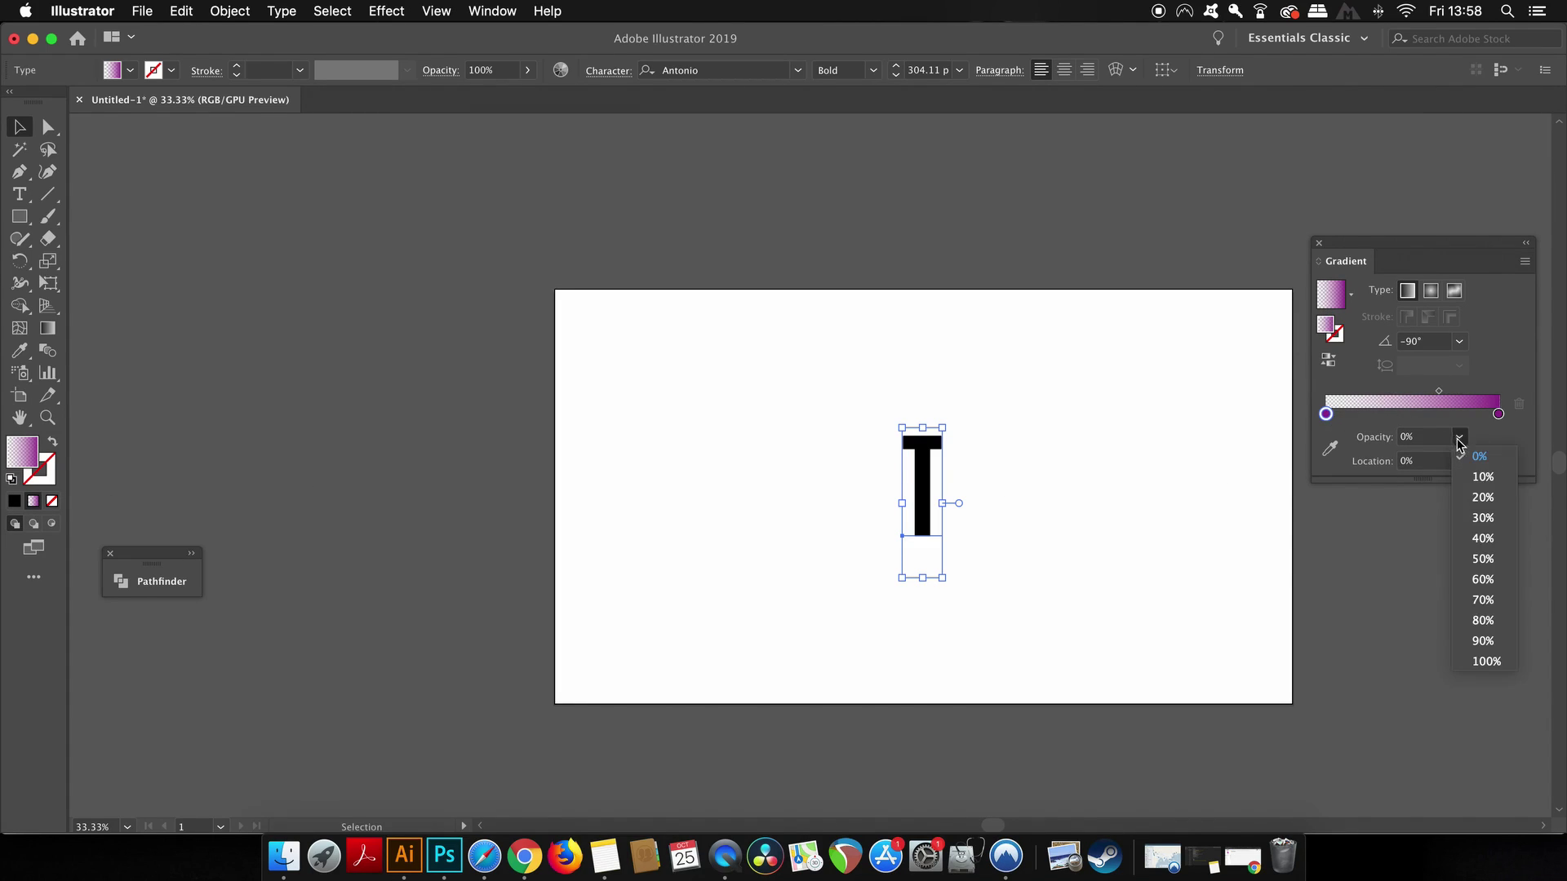
pyautogui.click(1483, 661)
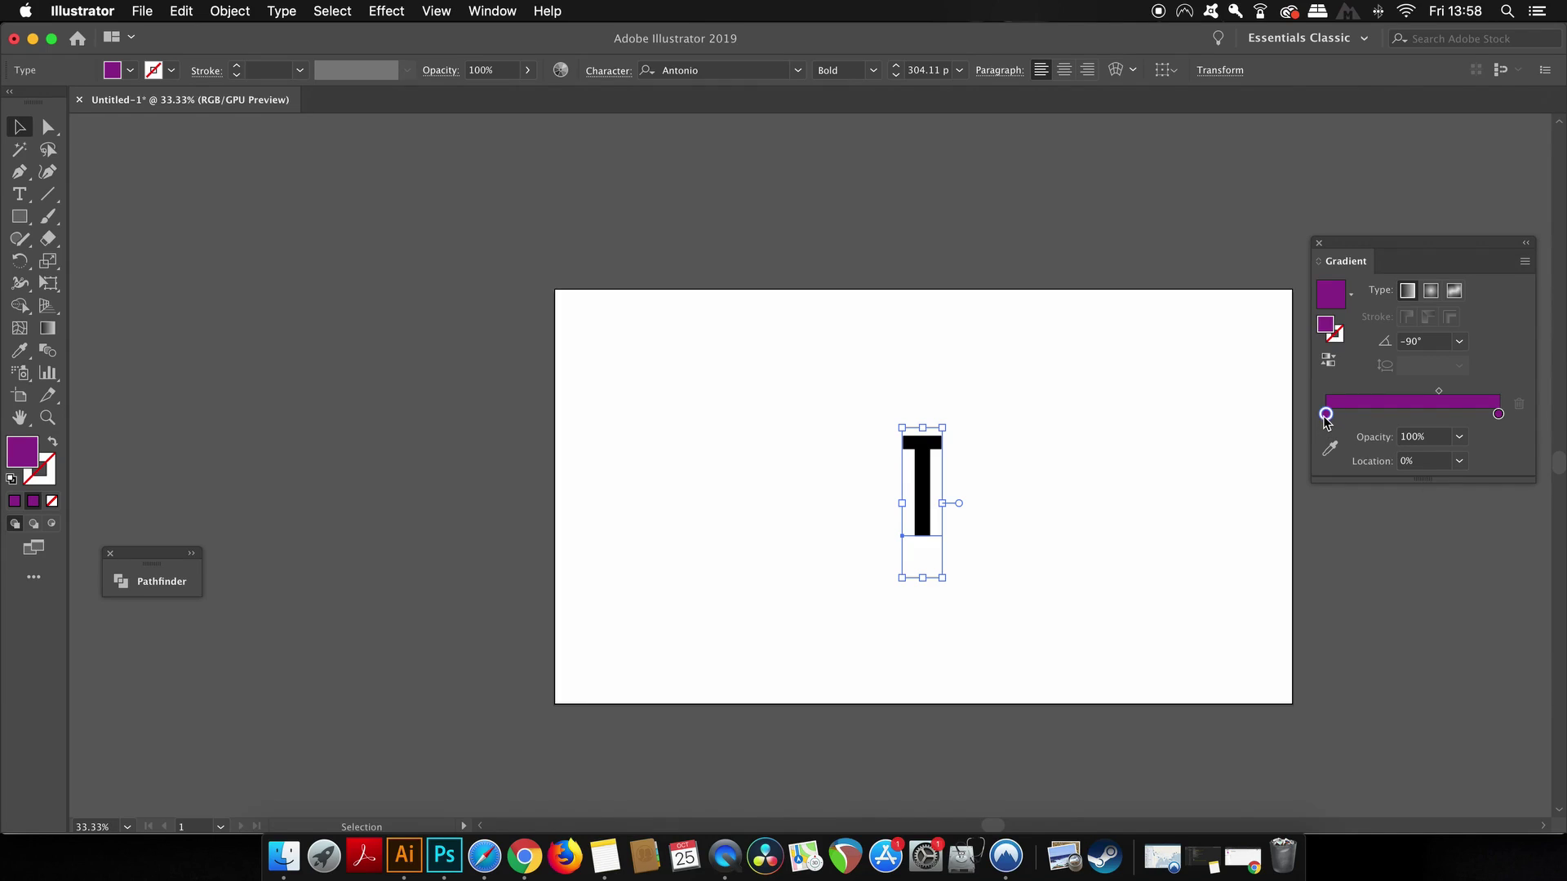
pyautogui.doubleClick(1324, 415)
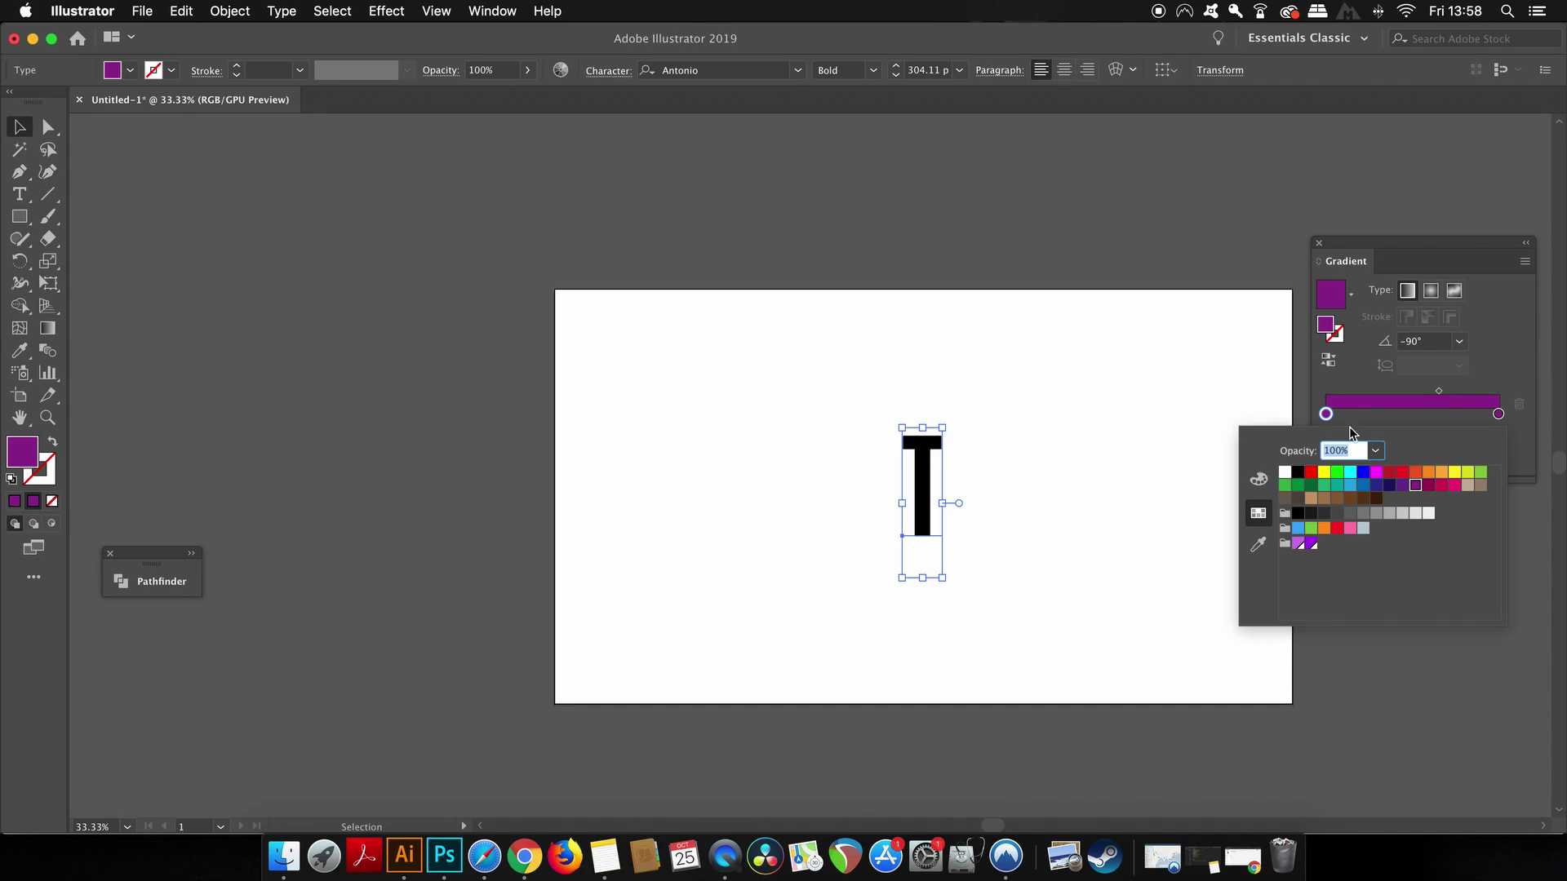
pyautogui.click(1368, 486)
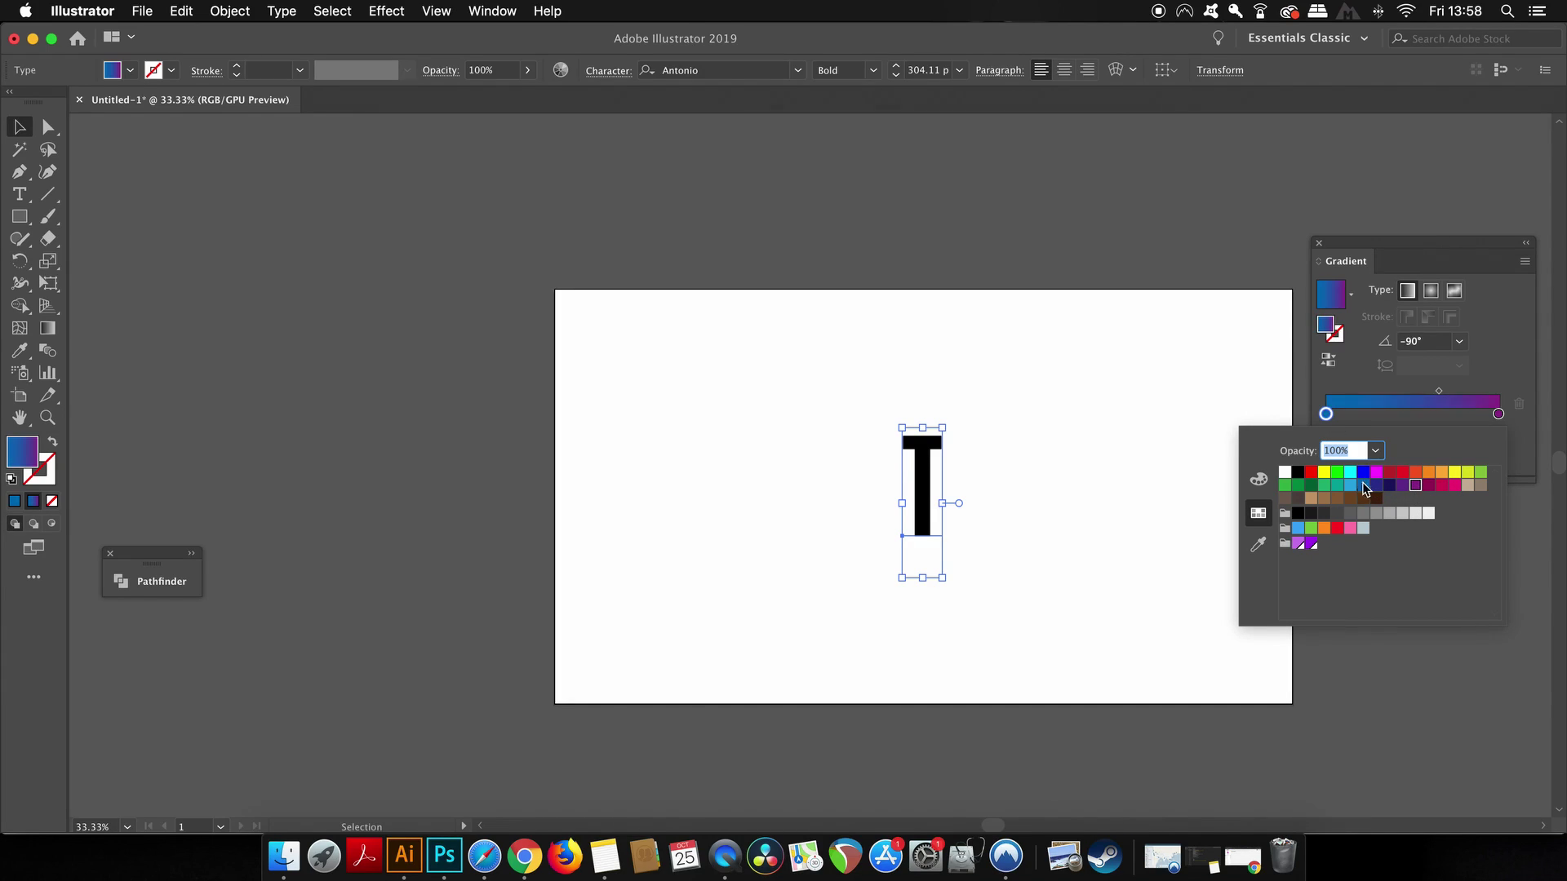
pyautogui.click(1427, 400)
pyautogui.moveTo(1439, 391); pyautogui.dragTo(1422, 389)
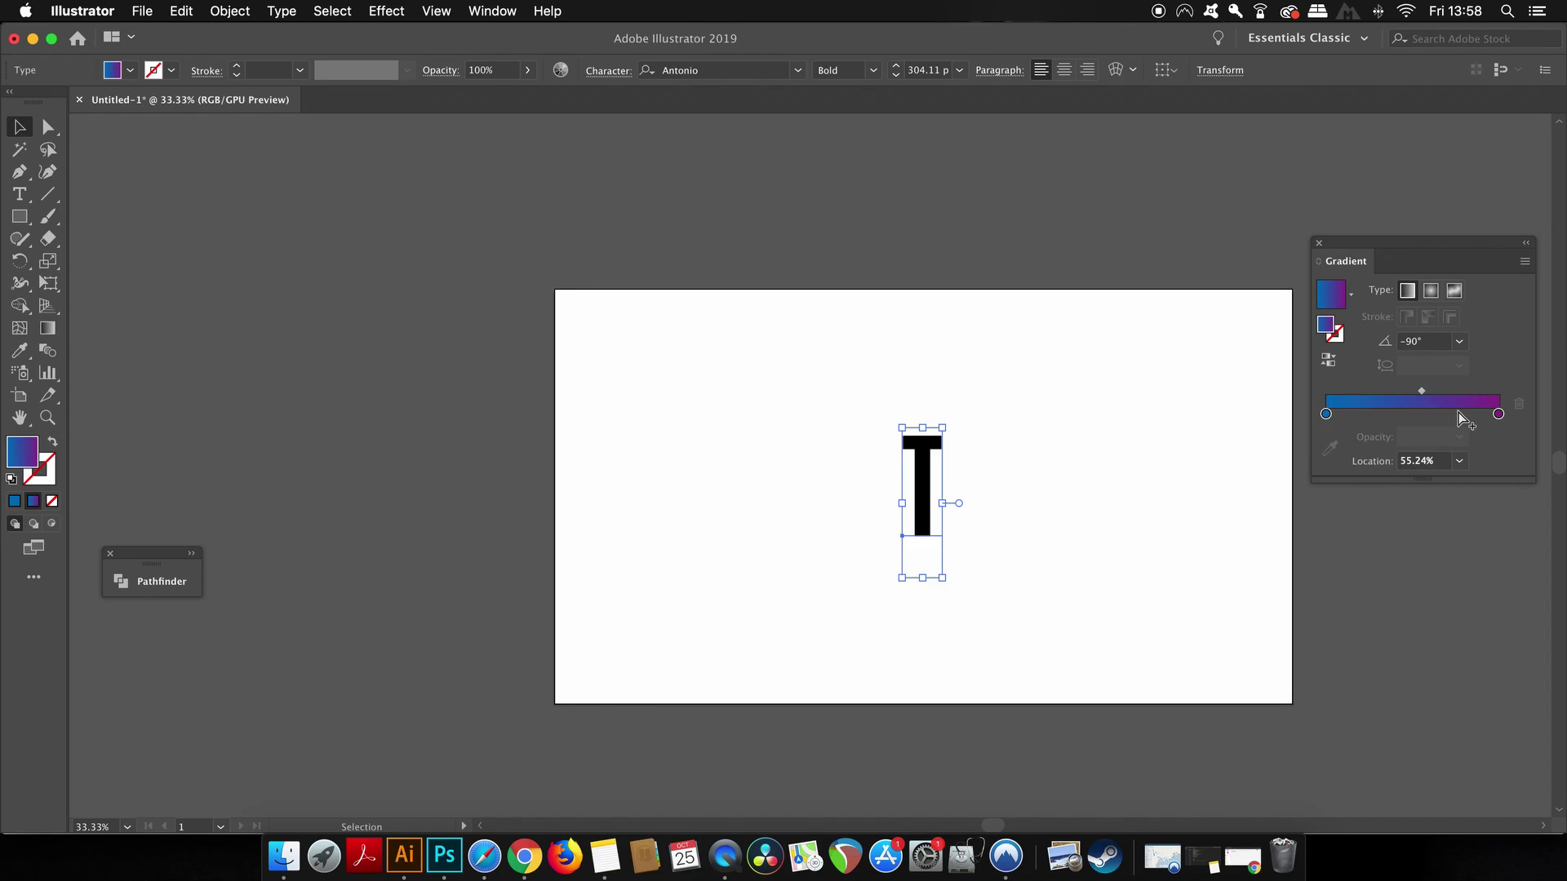
pyautogui.click(1017, 439)
pyautogui.click(917, 478)
# Make the T a compound shape with the blue-to-purple gradient, midpoint at 43.98%.
pyautogui.click(180, 582)
pyautogui.click(417, 572)
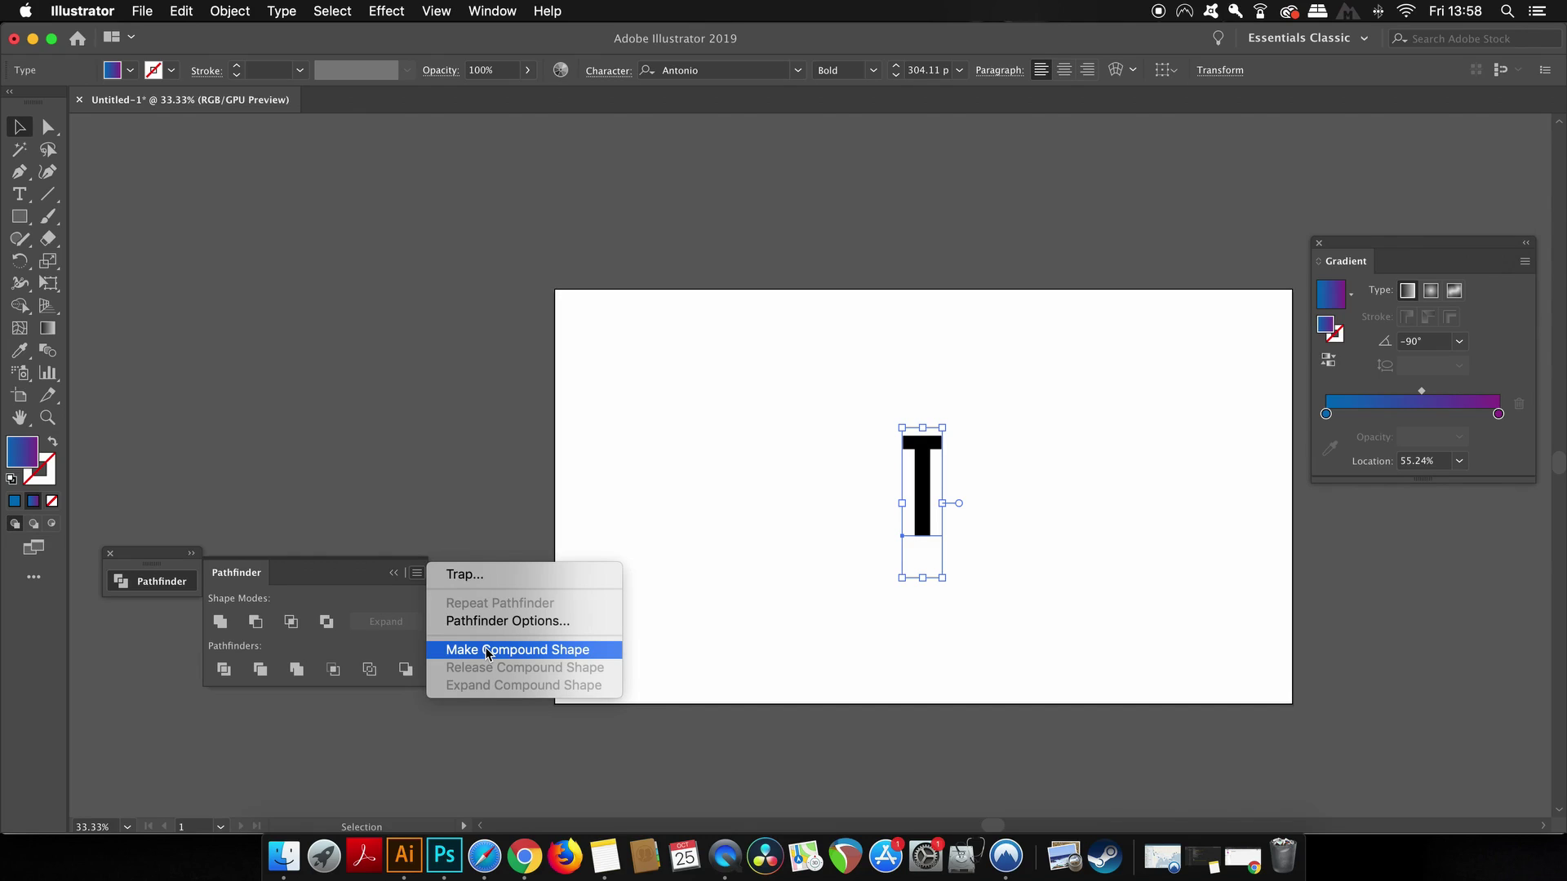
pyautogui.click(487, 652)
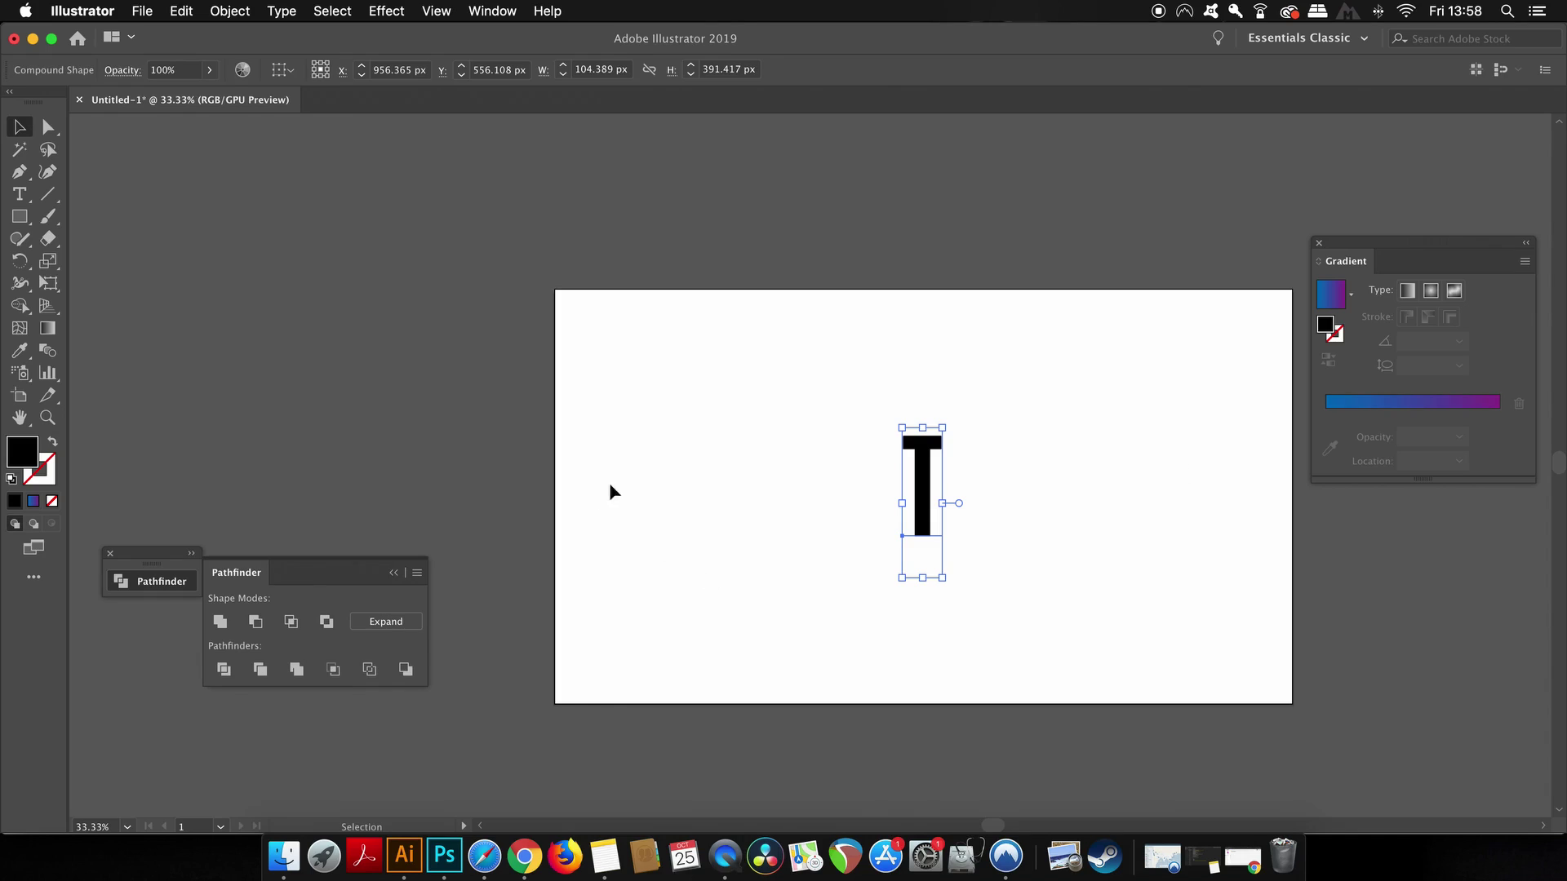
pyautogui.click(33, 501)
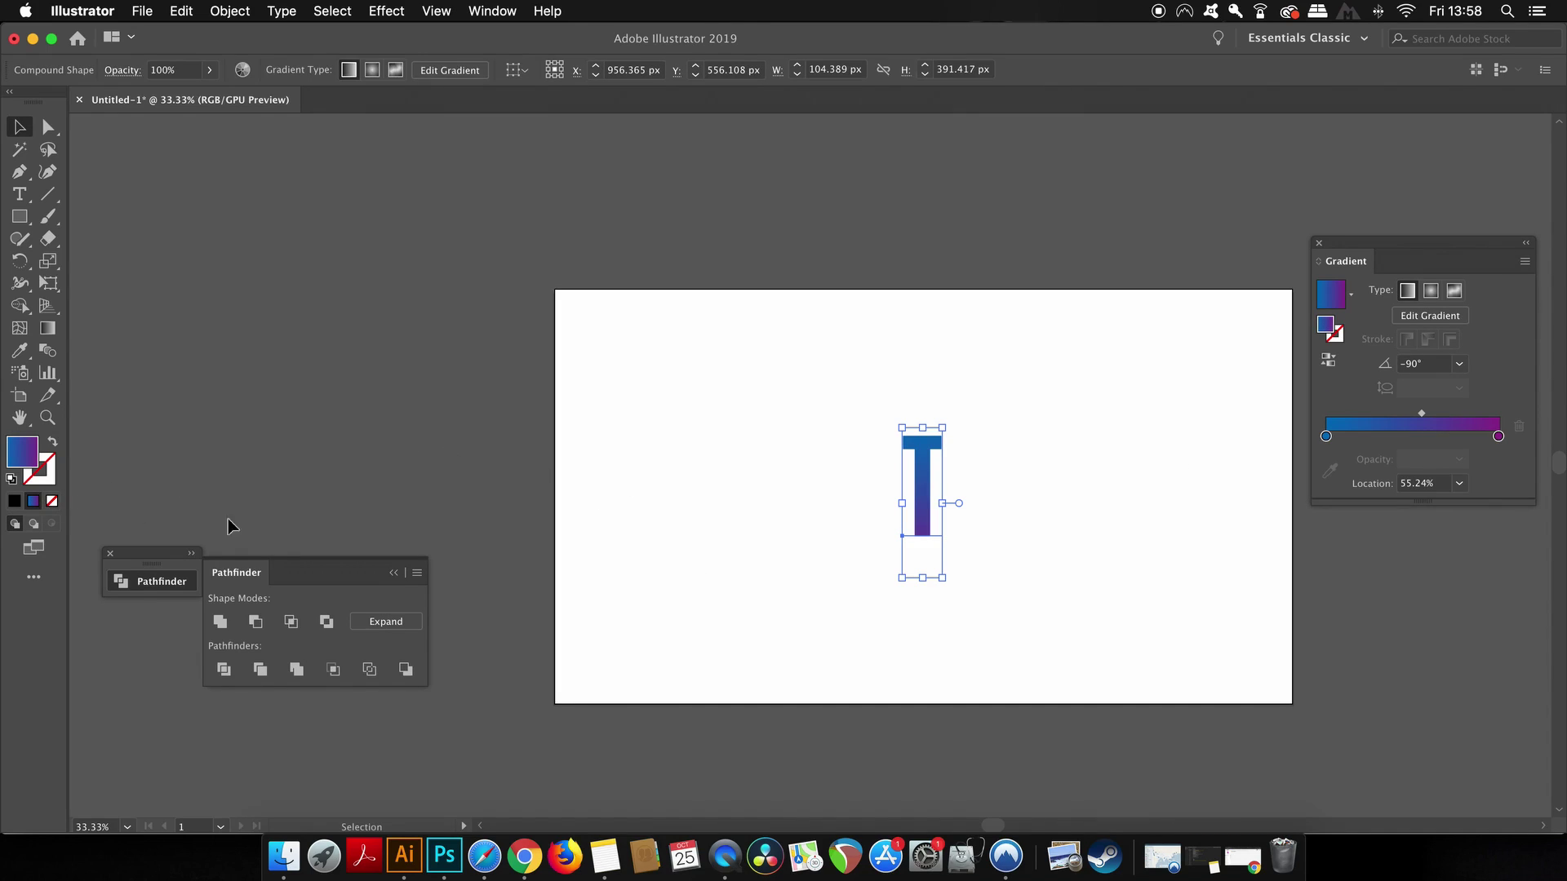
pyautogui.moveTo(1420, 418); pyautogui.dragTo(1402, 418)
# Enlarge the T to about 222 × 833 px and move it lower on the artboard.
pyautogui.click(1071, 496)
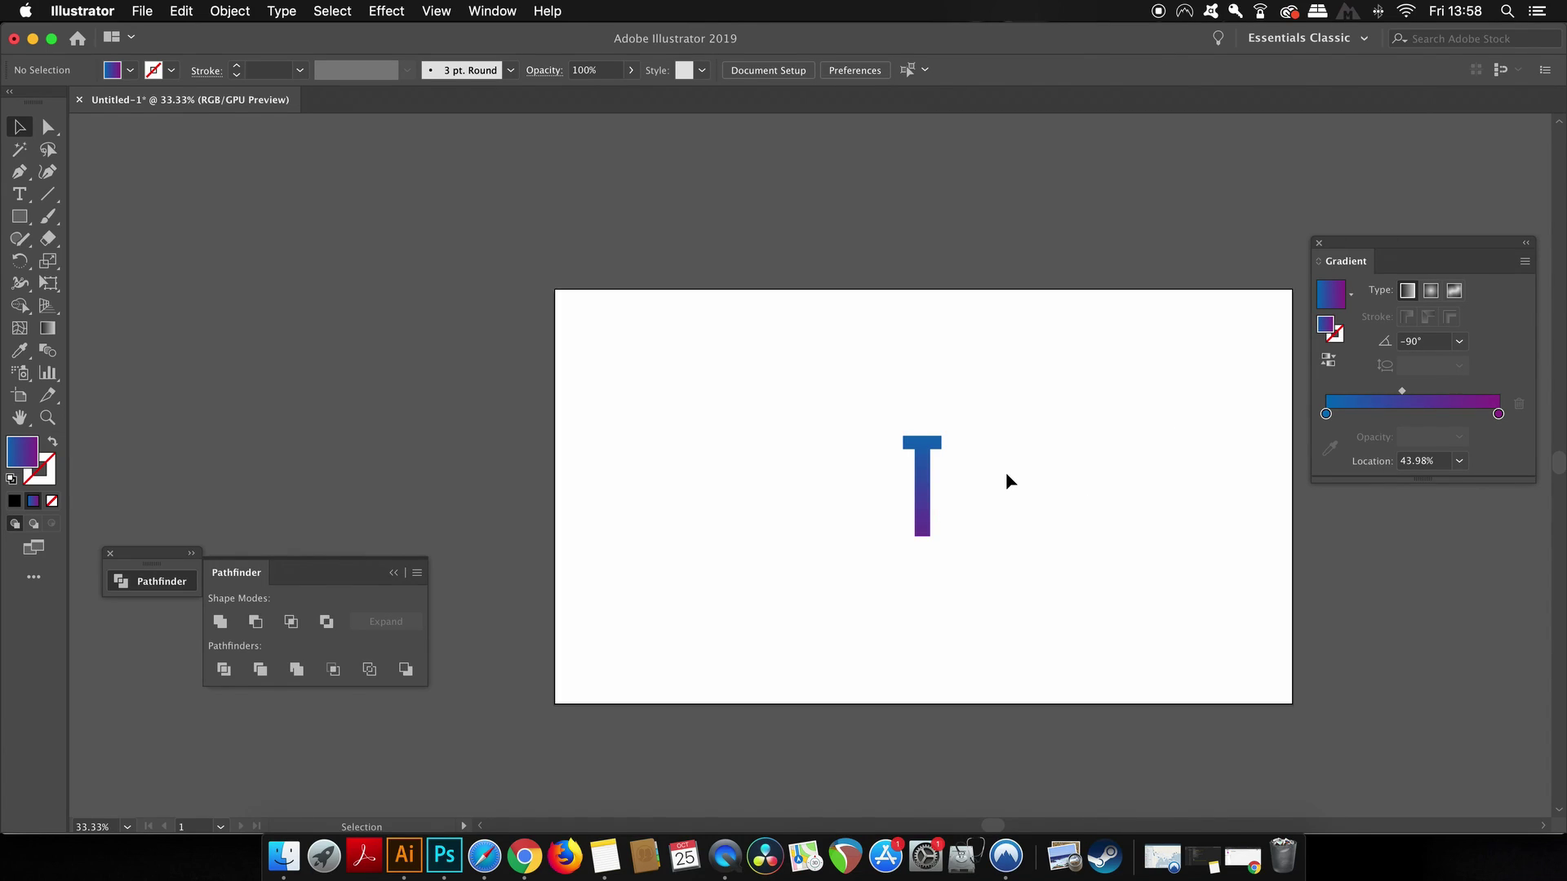
pyautogui.click(927, 465)
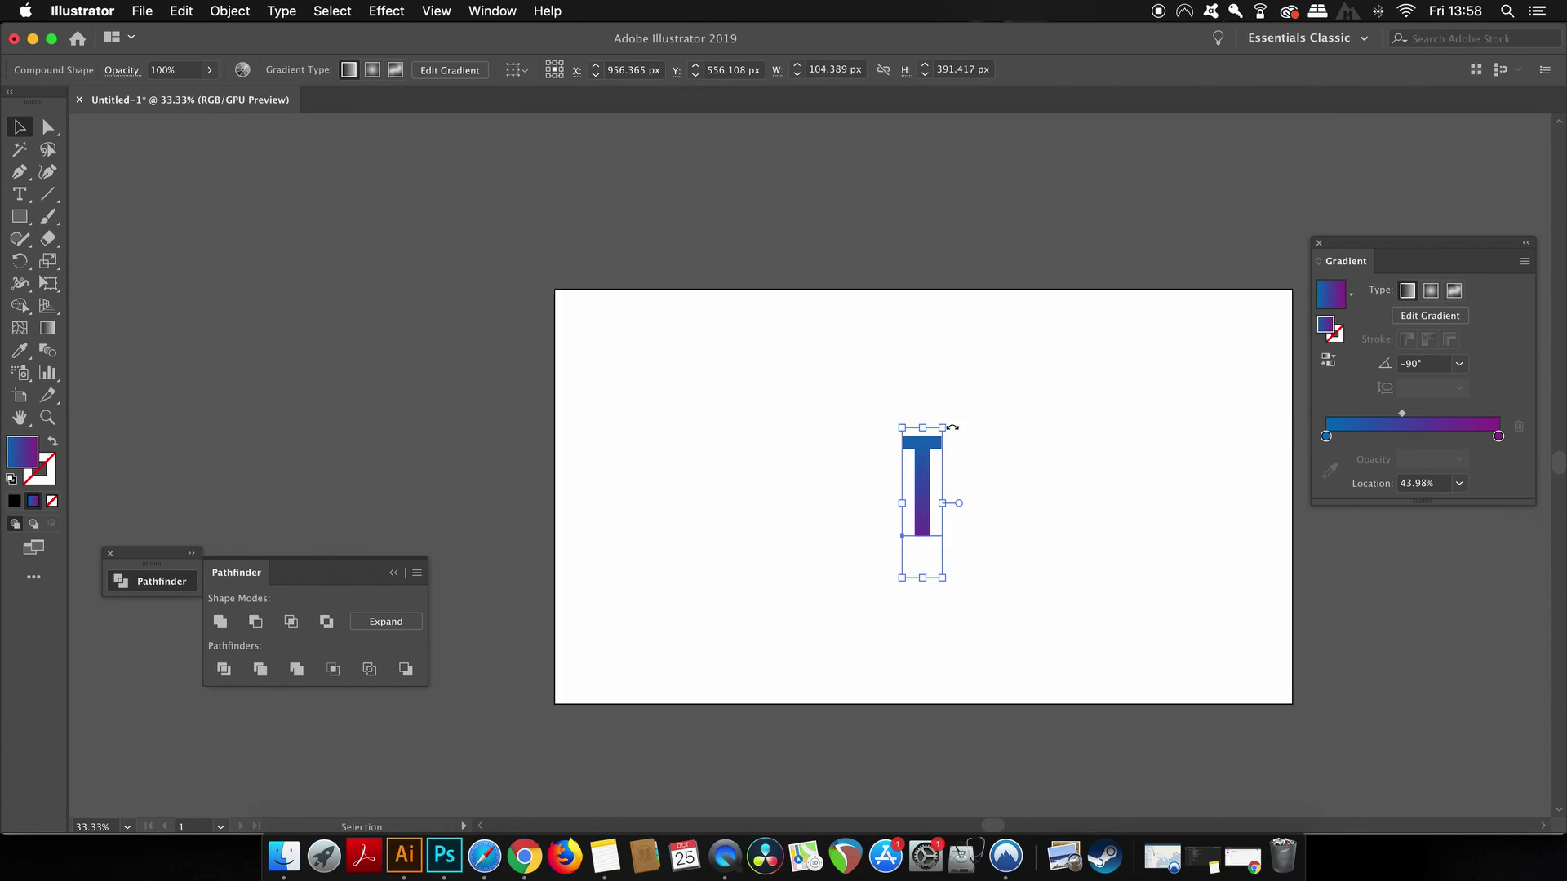
pyautogui.moveTo(946, 428); pyautogui.dragTo(1143, 348)
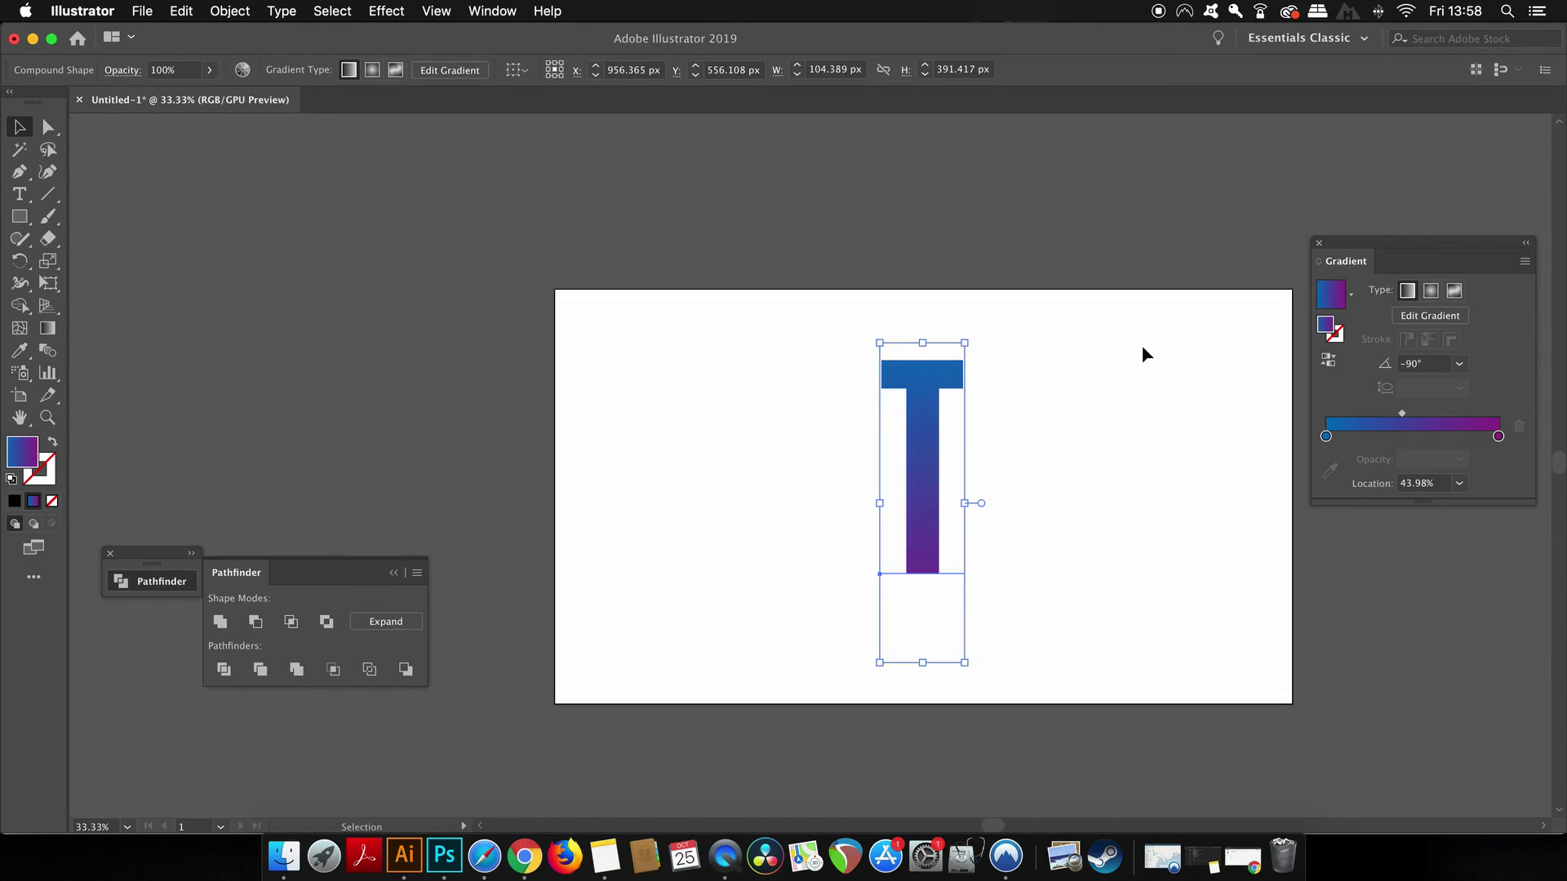
pyautogui.click(1118, 406)
pyautogui.moveTo(910, 478); pyautogui.dragTo(911, 494)
pyautogui.click(1136, 482)
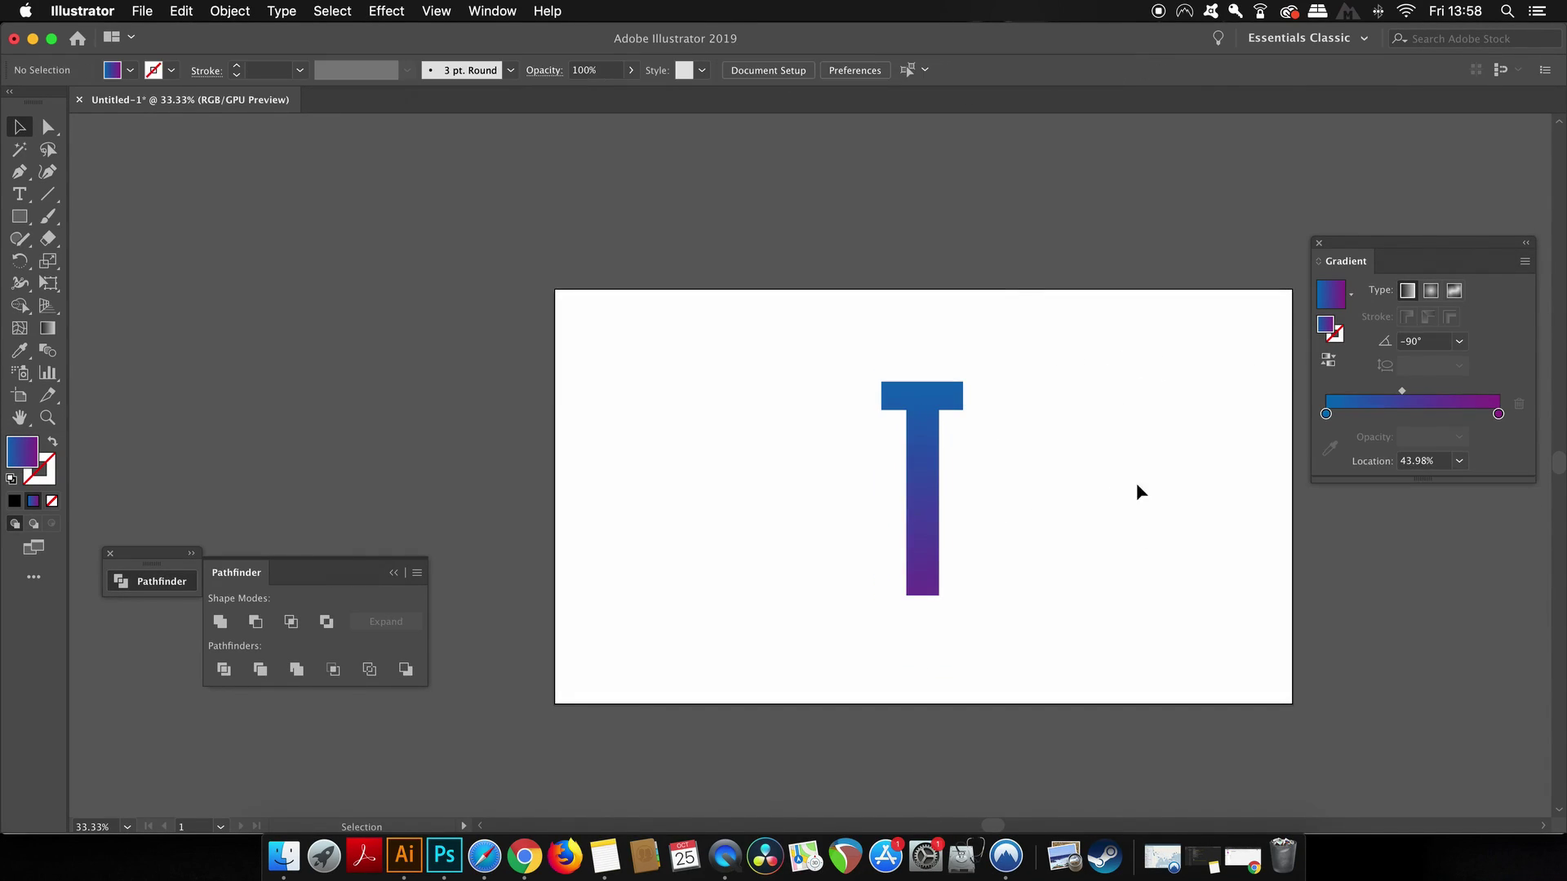
pyautogui.click(937, 475)
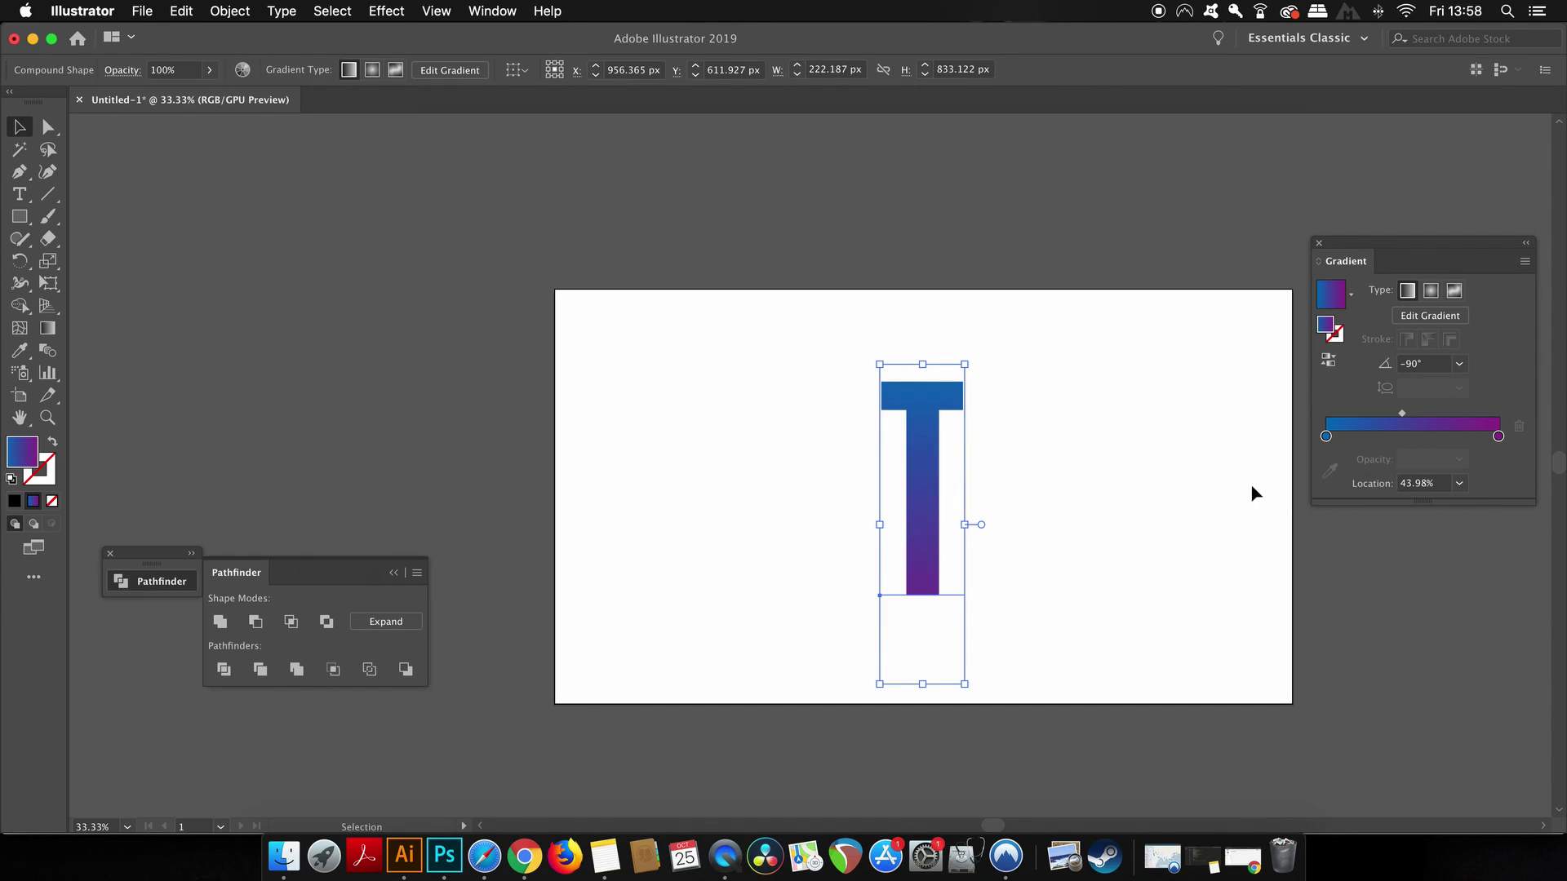
# With the Gradient tool, move the midpoint so purple starts higher and reposition the gradient across the T.
pyautogui.press('g')
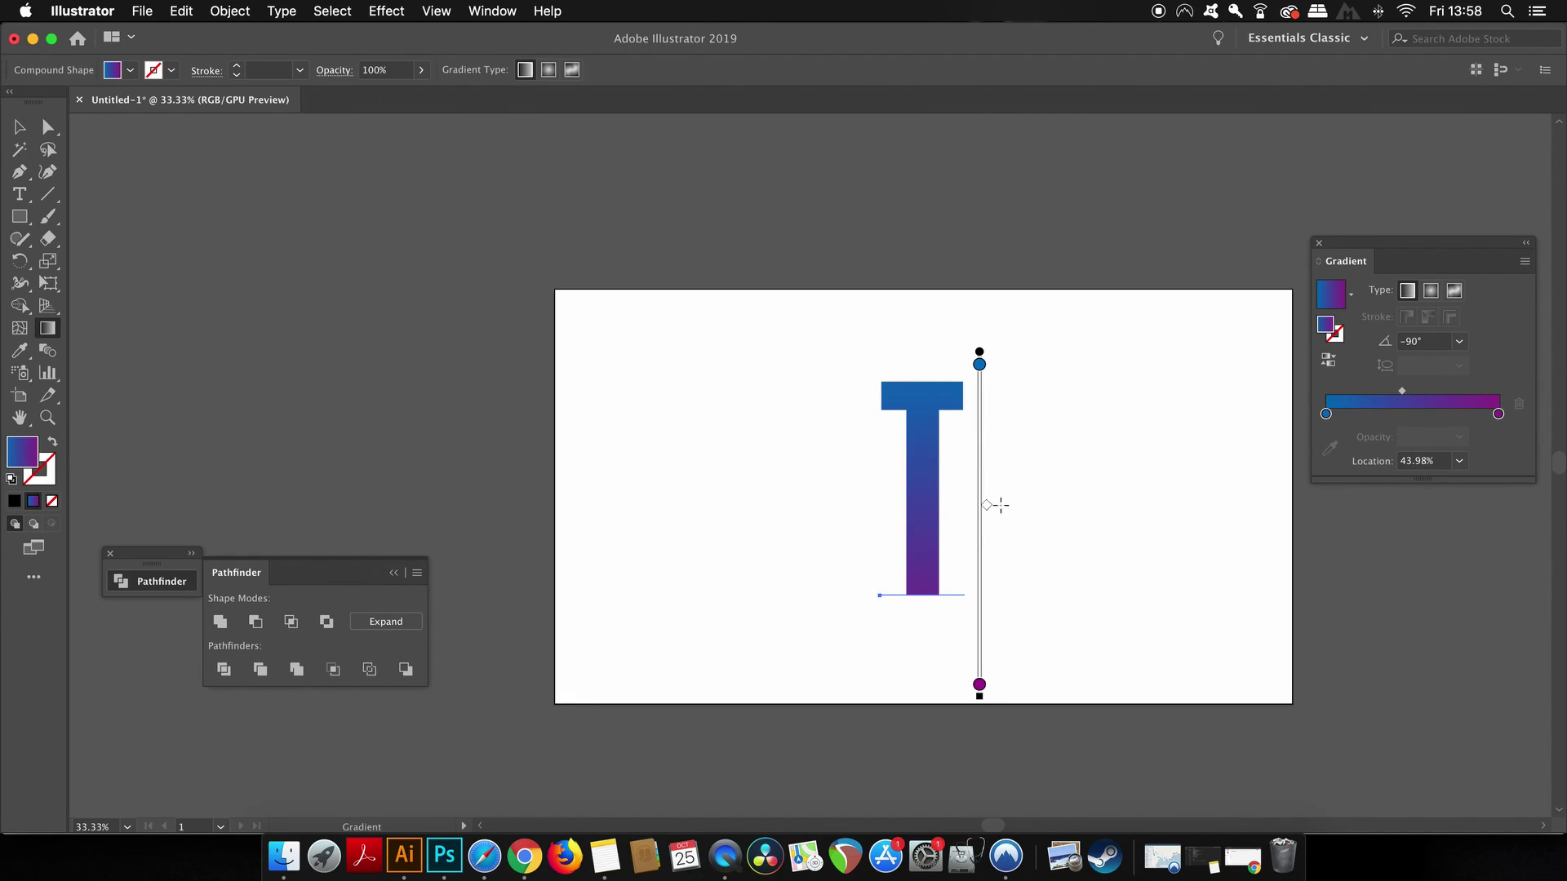
pyautogui.moveTo(989, 514)
pyautogui.mouseDown()
pyautogui.moveTo(940, 512)
pyautogui.moveTo(928, 478)
pyautogui.moveTo(973, 397)
pyautogui.moveTo(1011, 468)
pyautogui.moveTo(996, 448)
pyautogui.moveTo(1001, 517)
pyautogui.mouseUp()
pyautogui.moveTo(983, 357)
pyautogui.mouseDown()
pyautogui.moveTo(885, 353)
pyautogui.moveTo(924, 356)
pyautogui.mouseUp()
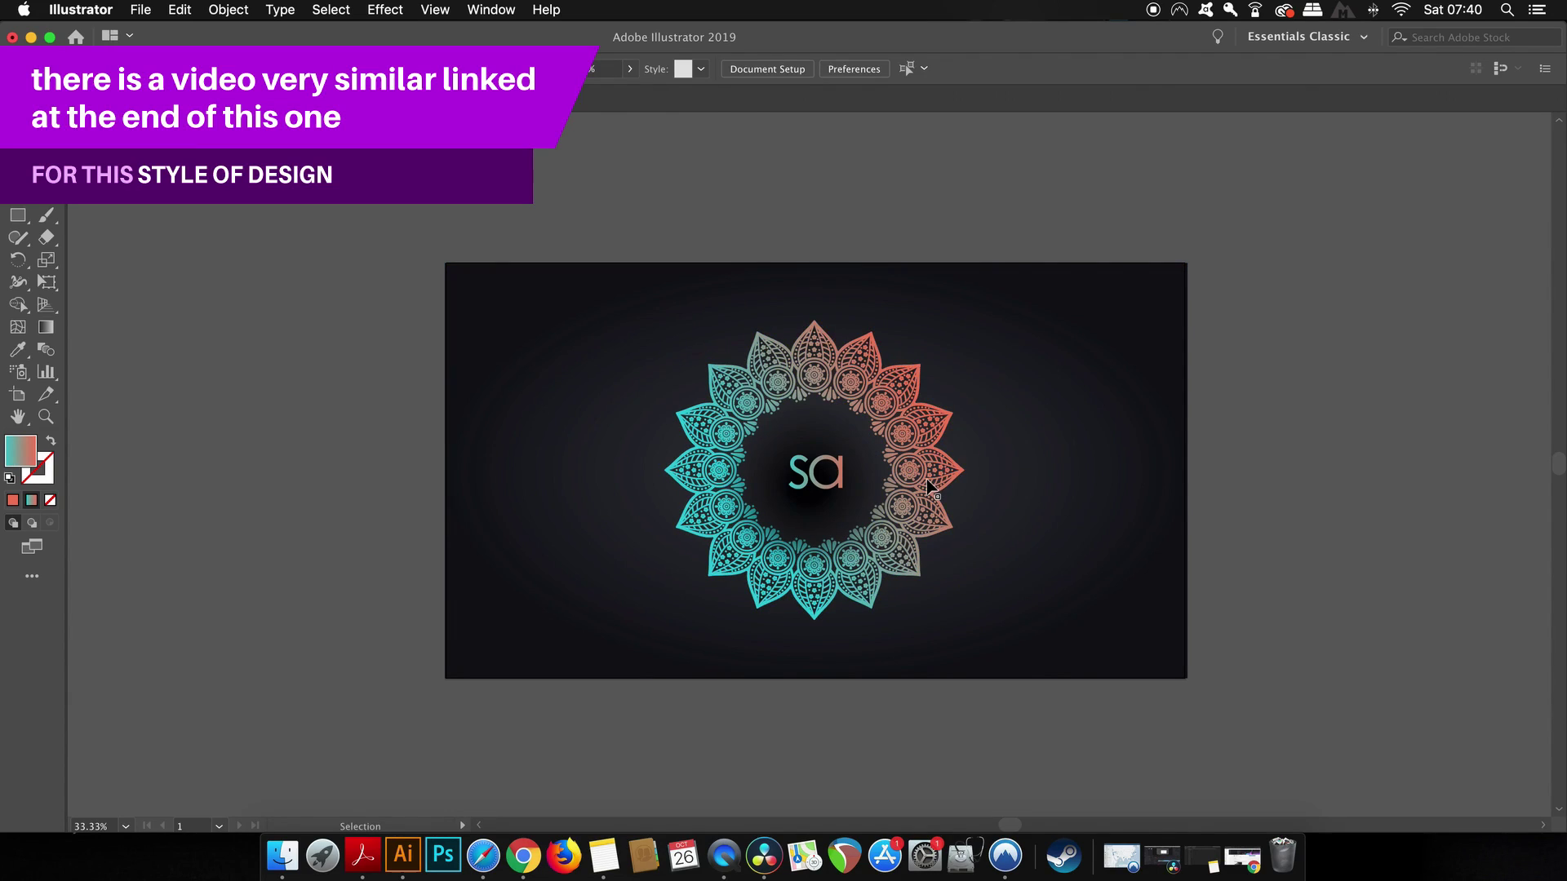
# Zoom in on the mandala centre and edit the sa text, adding letters toward satori.
pyautogui.scroll(2, 928, 486)
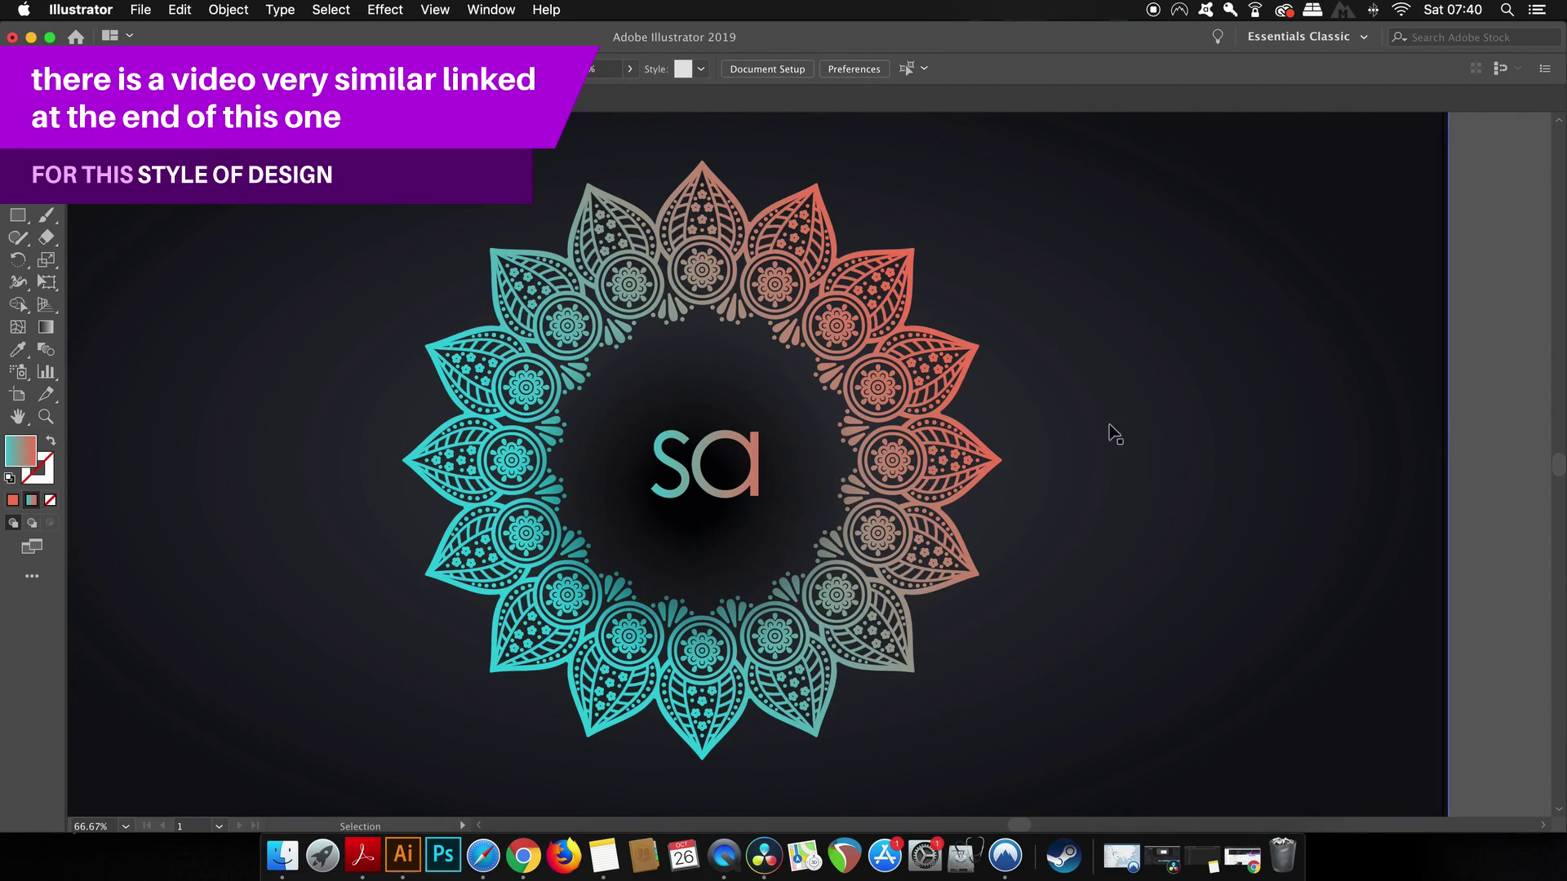
pyautogui.moveTo(1119, 434); pyautogui.dragTo(1246, 419)
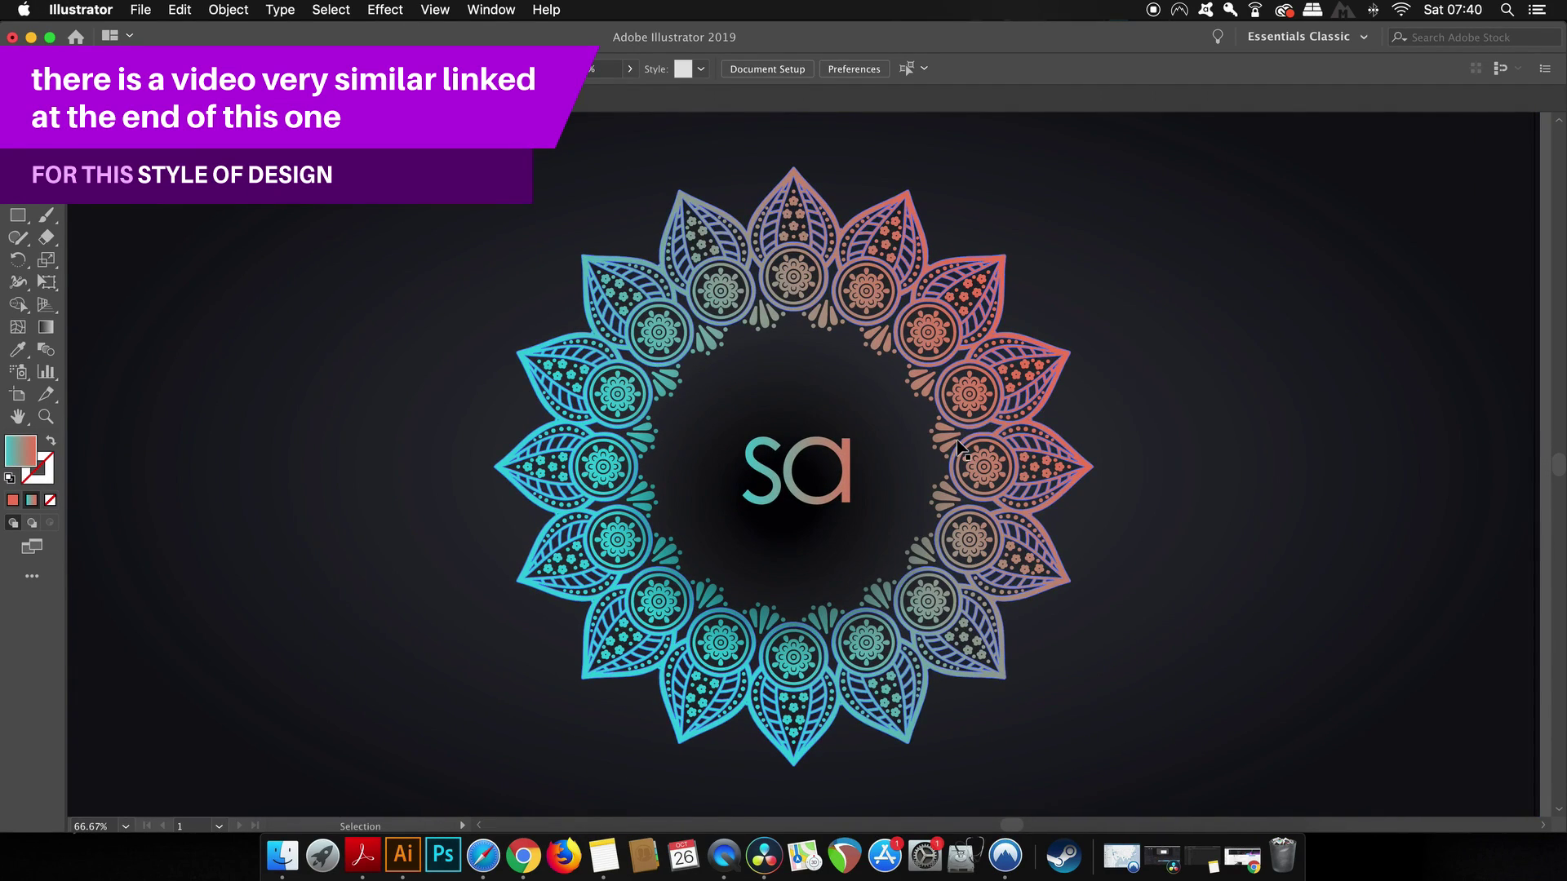
pyautogui.press('t')
pyautogui.click(784, 471)
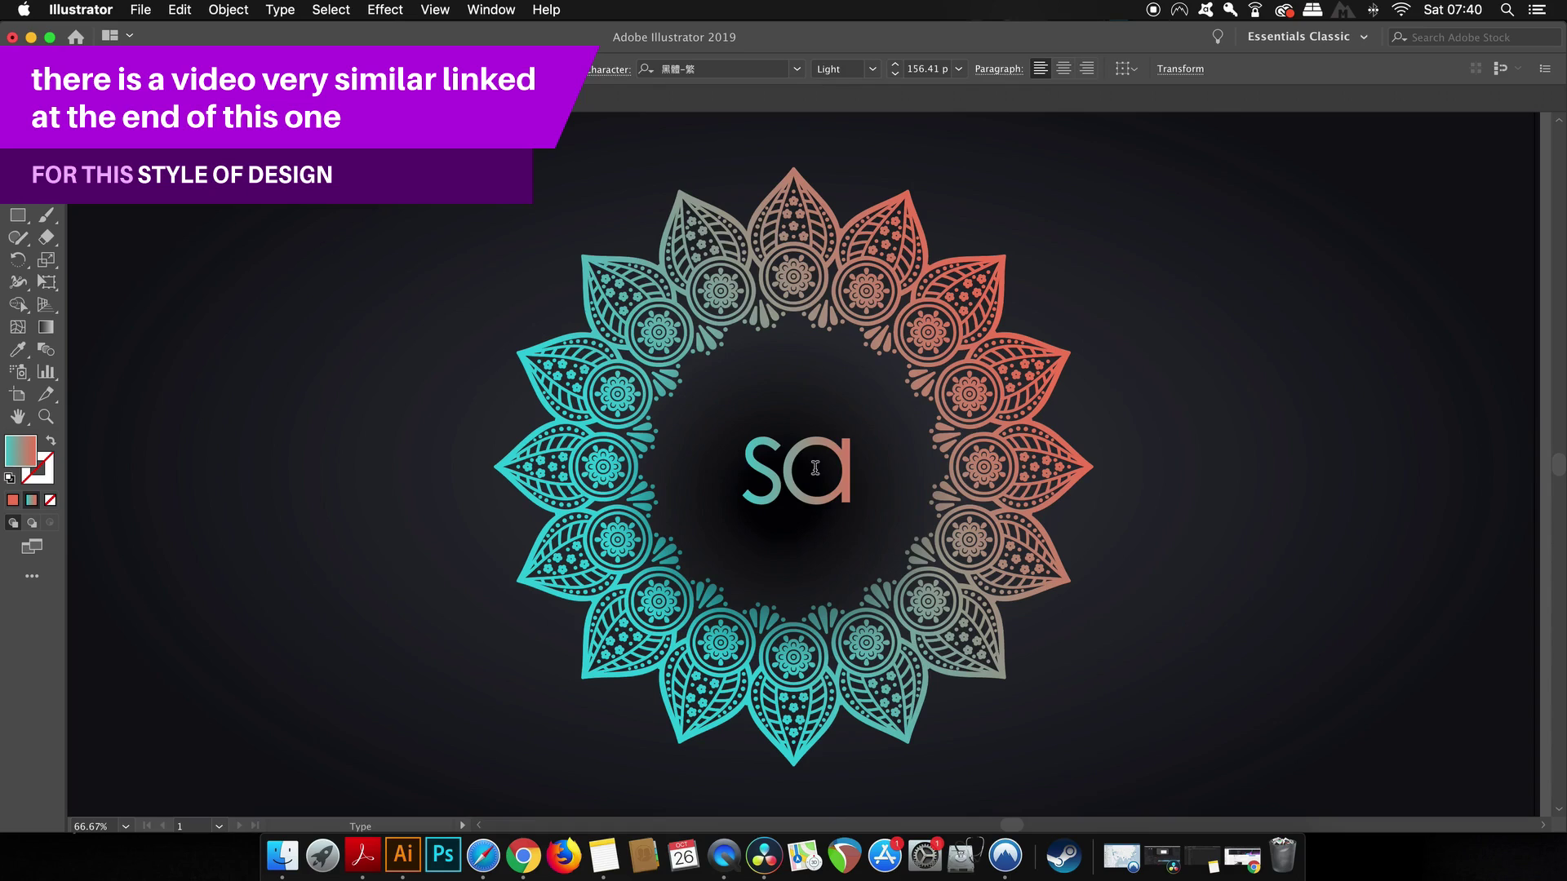
pyautogui.write('fdf')
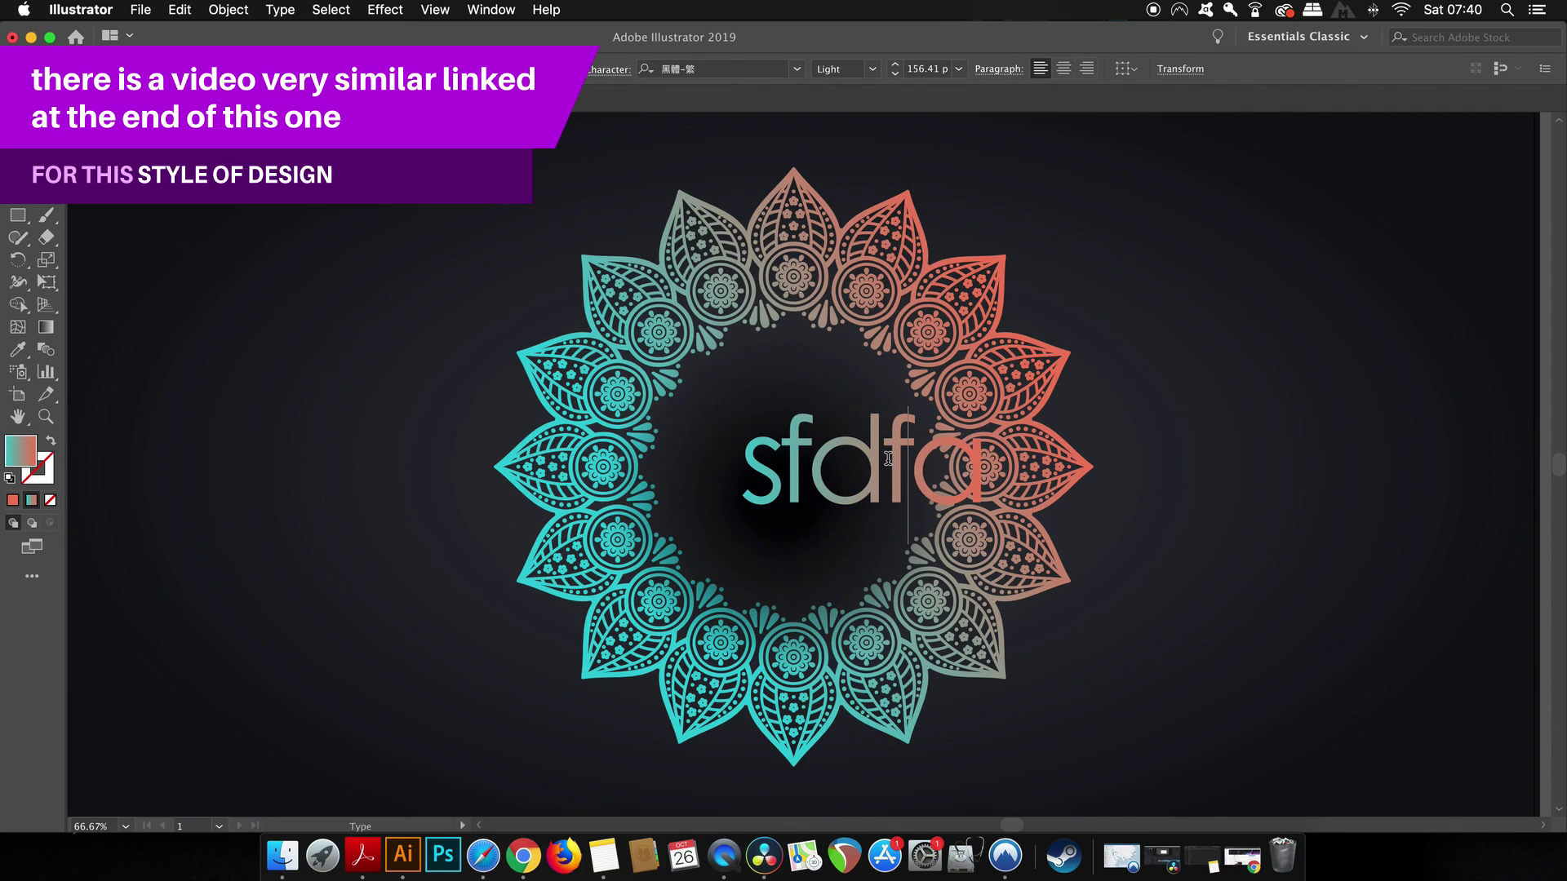
pyautogui.press('BackSpace')
pyautogui.press('BackSpace')
pyautogui.press('BackSpace')
pyautogui.press('BackSpace')
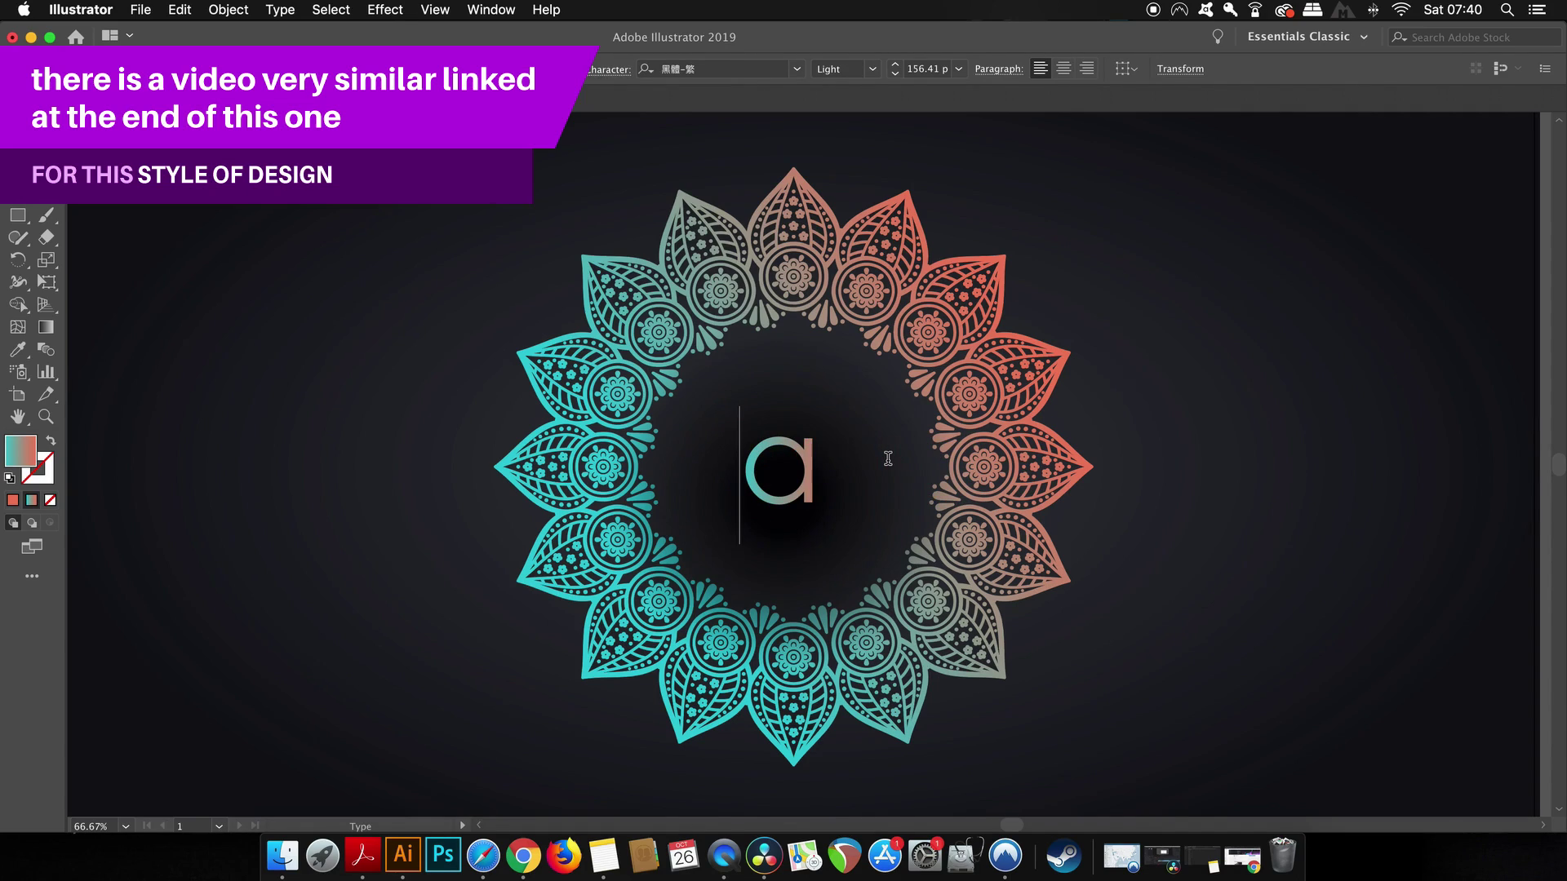
pyautogui.write('s')
pyautogui.press('Right')
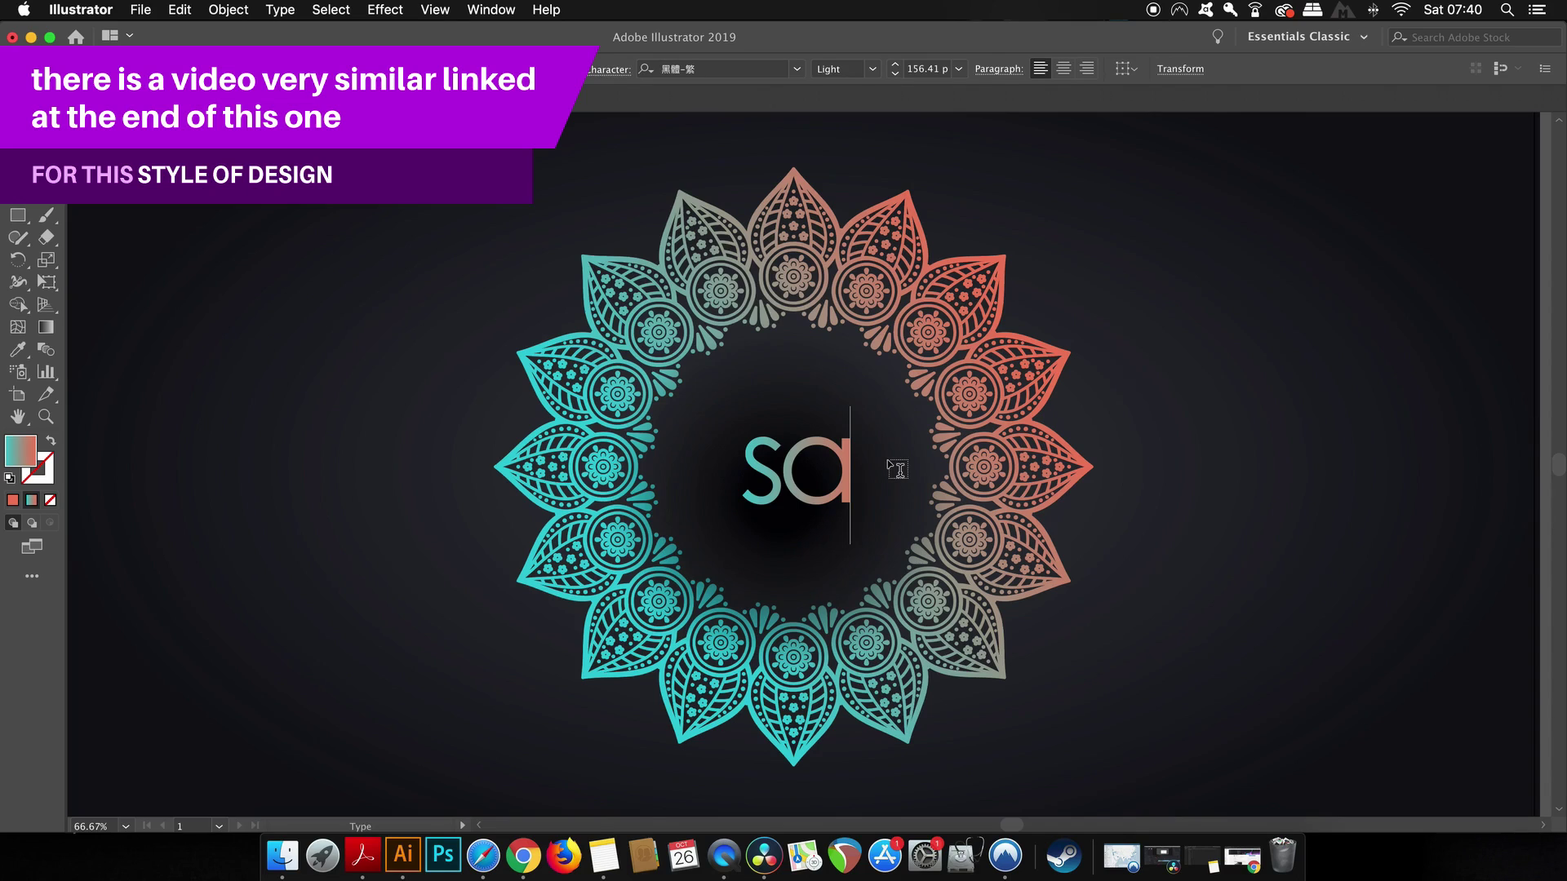
# Finish spelling satori and scale the text down to fit inside the mandala.
pyautogui.write('tori')
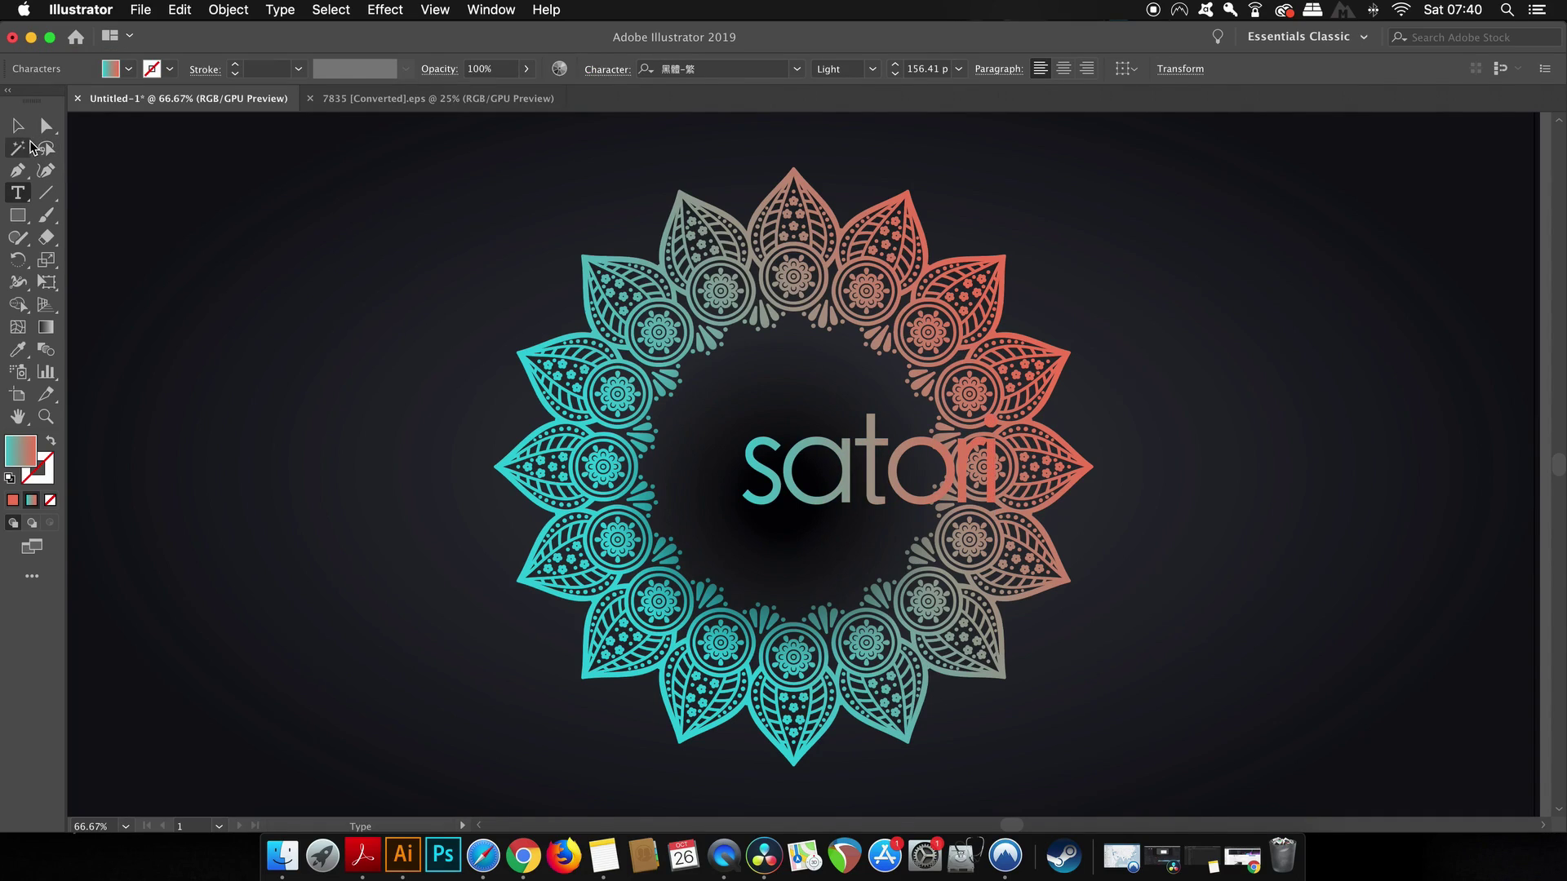
pyautogui.click(17, 125)
pyautogui.press('super+shift+o')
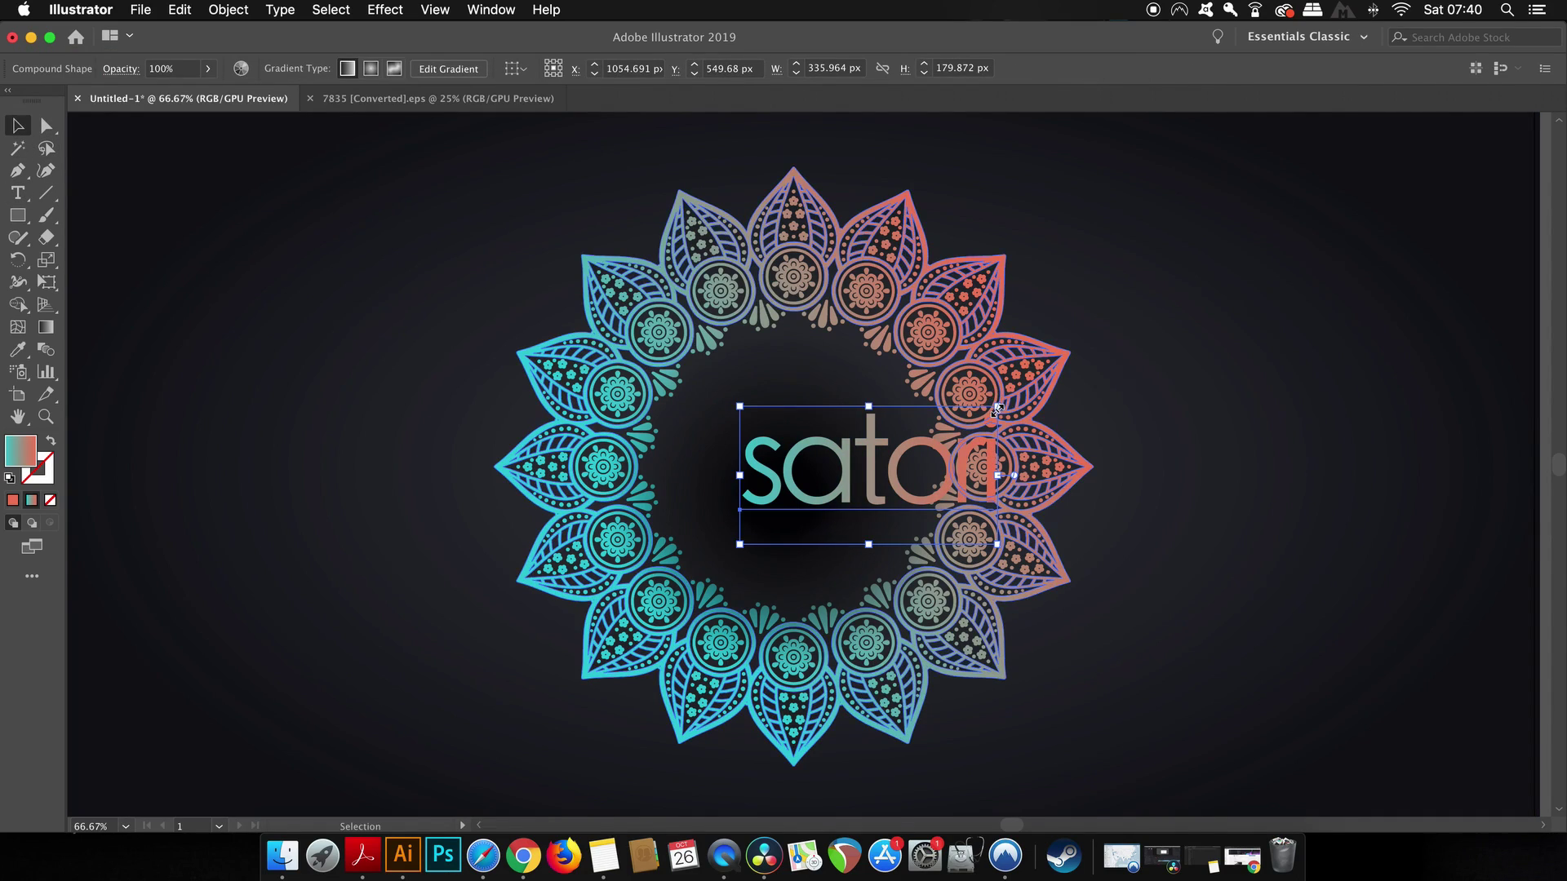
pyautogui.moveTo(997, 408); pyautogui.dragTo(841, 437)
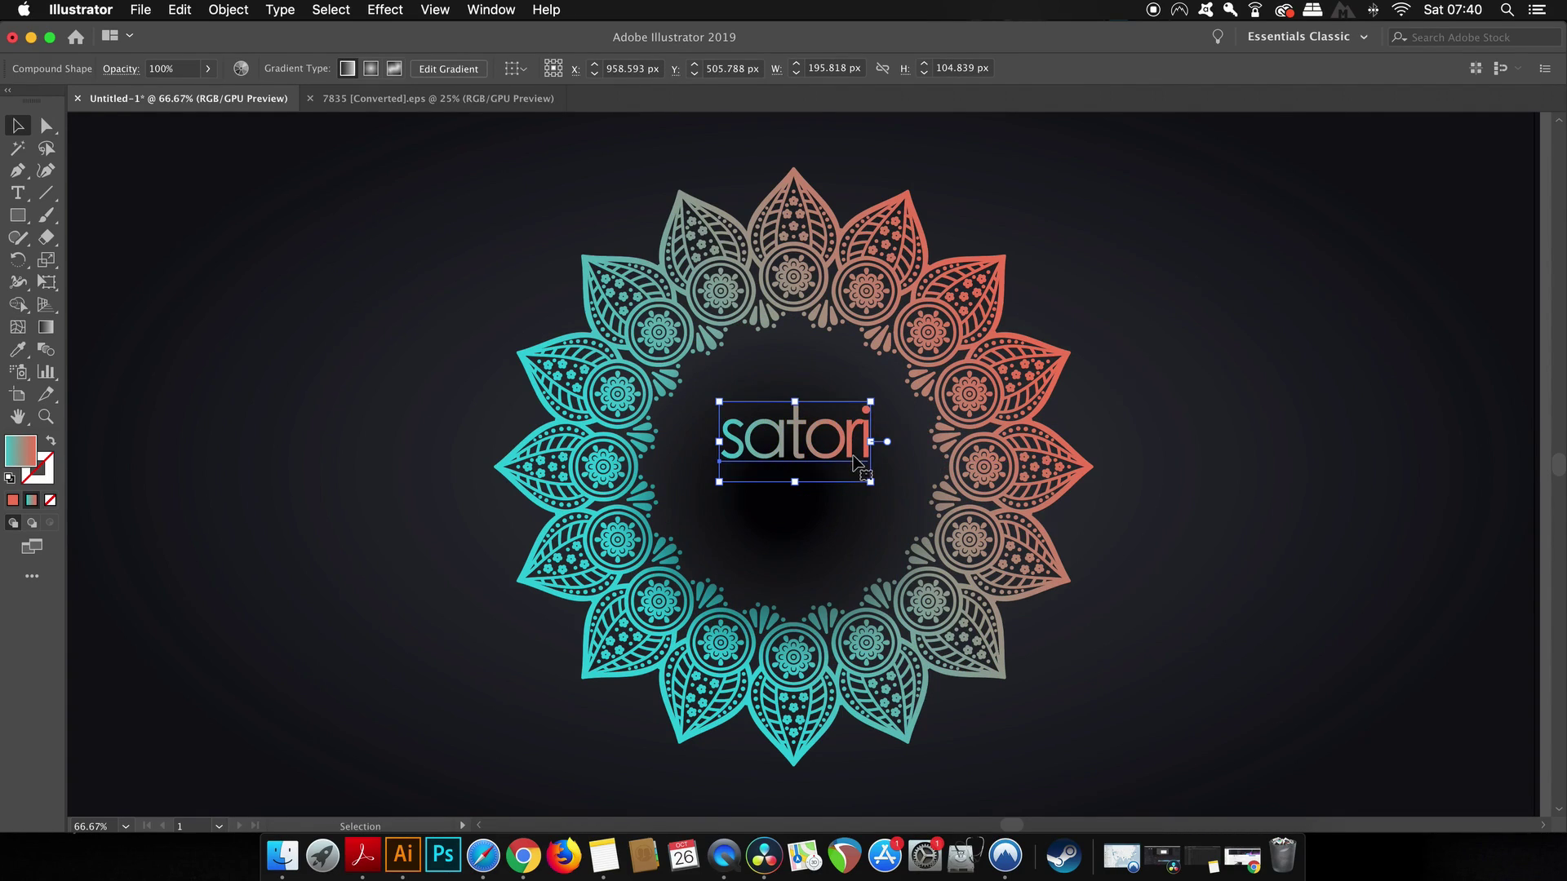
# Widen the satori gradient, extending its orange end right and its start slightly left.
pyautogui.press('g')
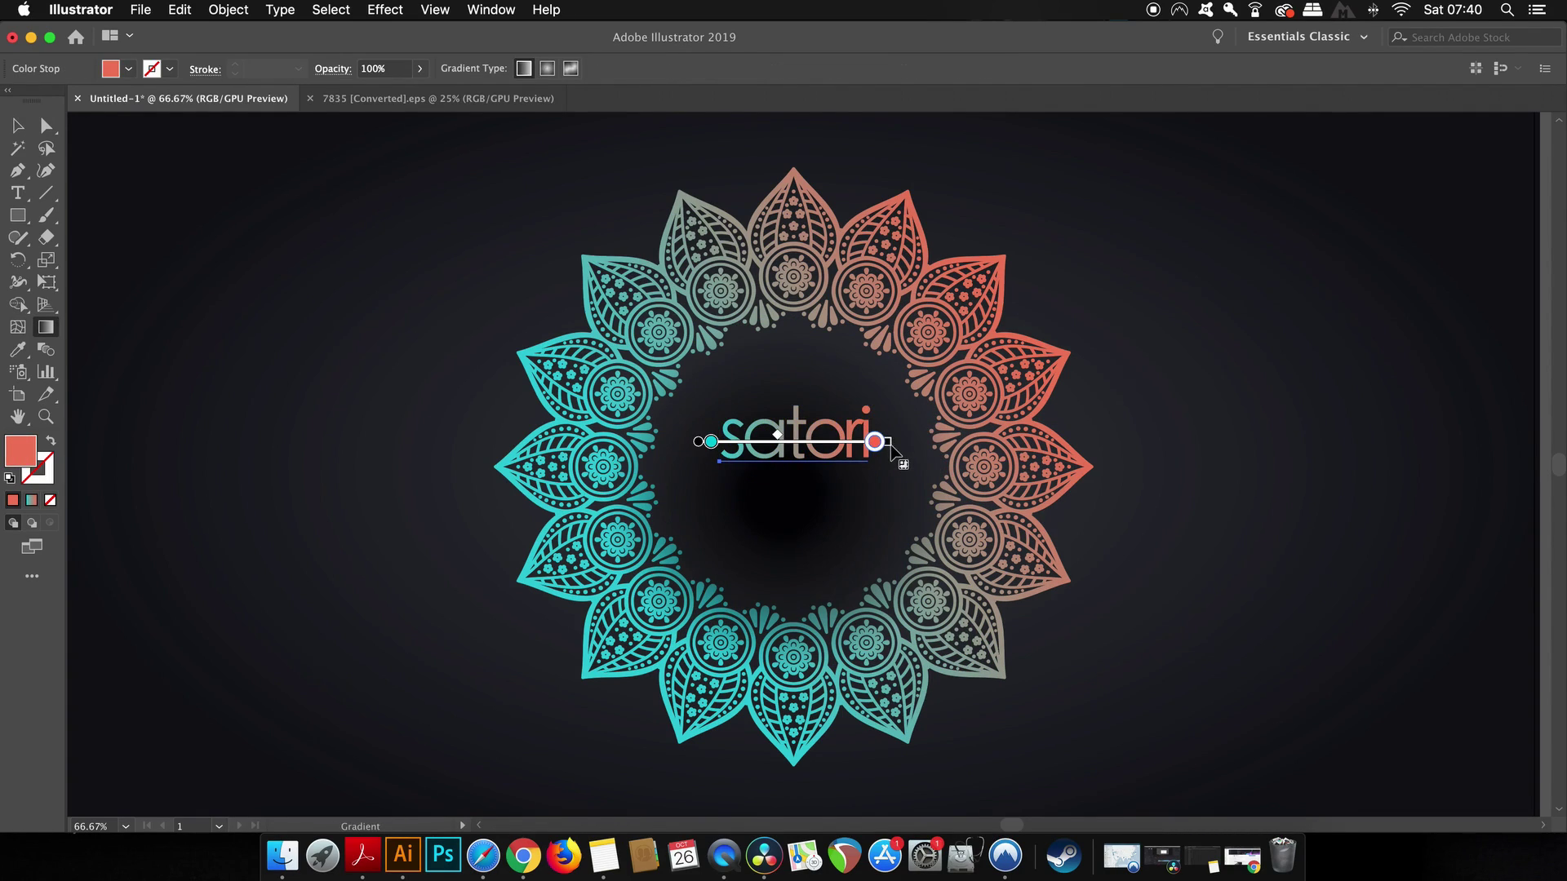
pyautogui.moveTo(887, 445); pyautogui.dragTo(979, 446)
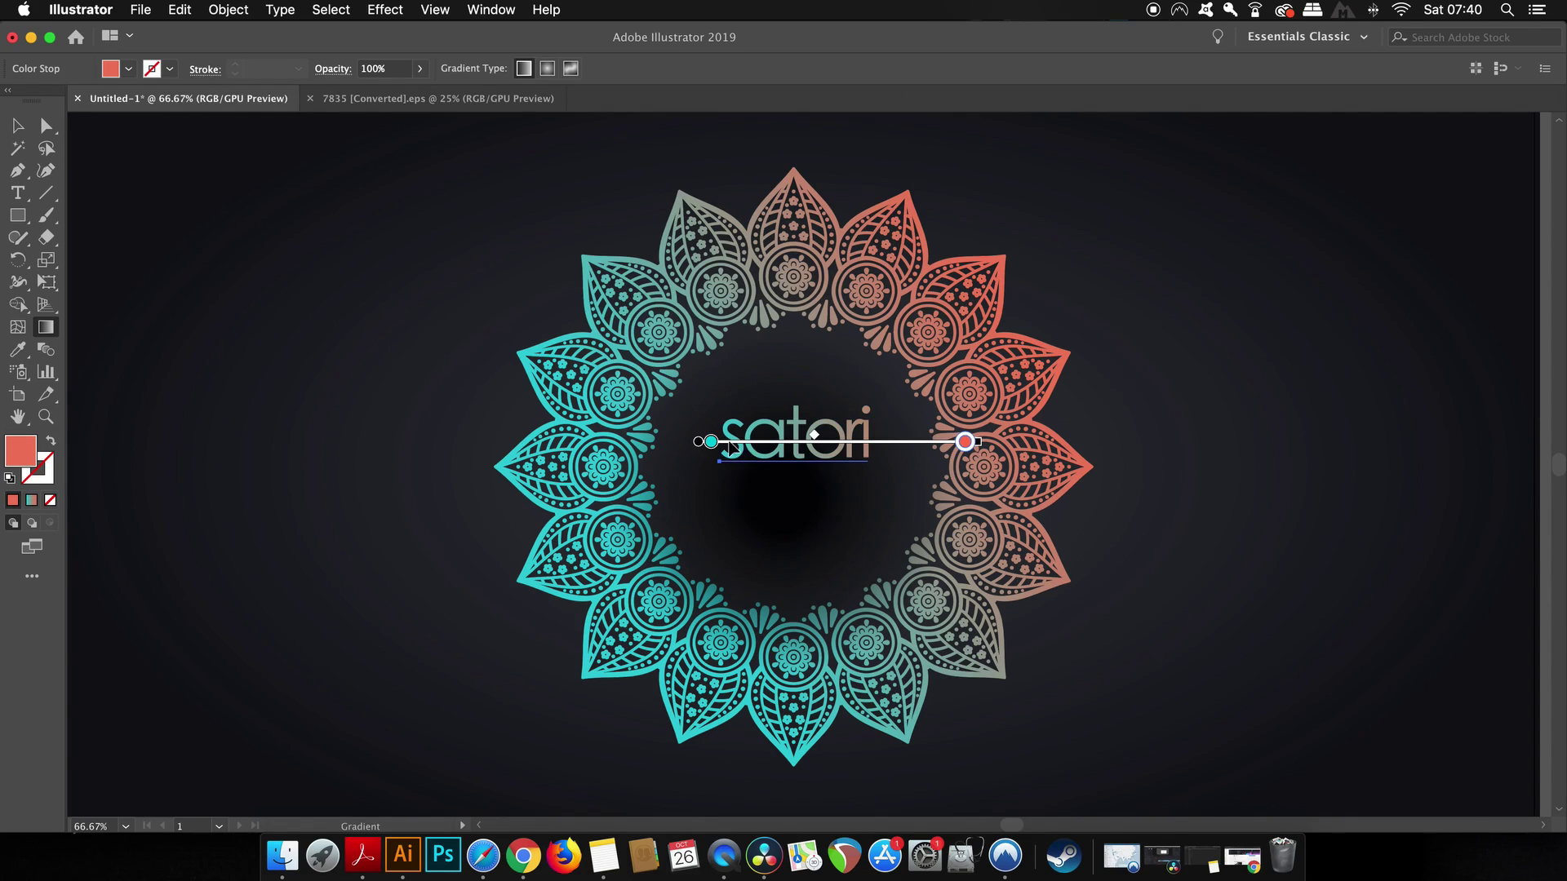
pyautogui.moveTo(700, 448)
pyautogui.mouseDown()
pyautogui.moveTo(654, 447)
pyautogui.moveTo(697, 448)
pyautogui.mouseUp()
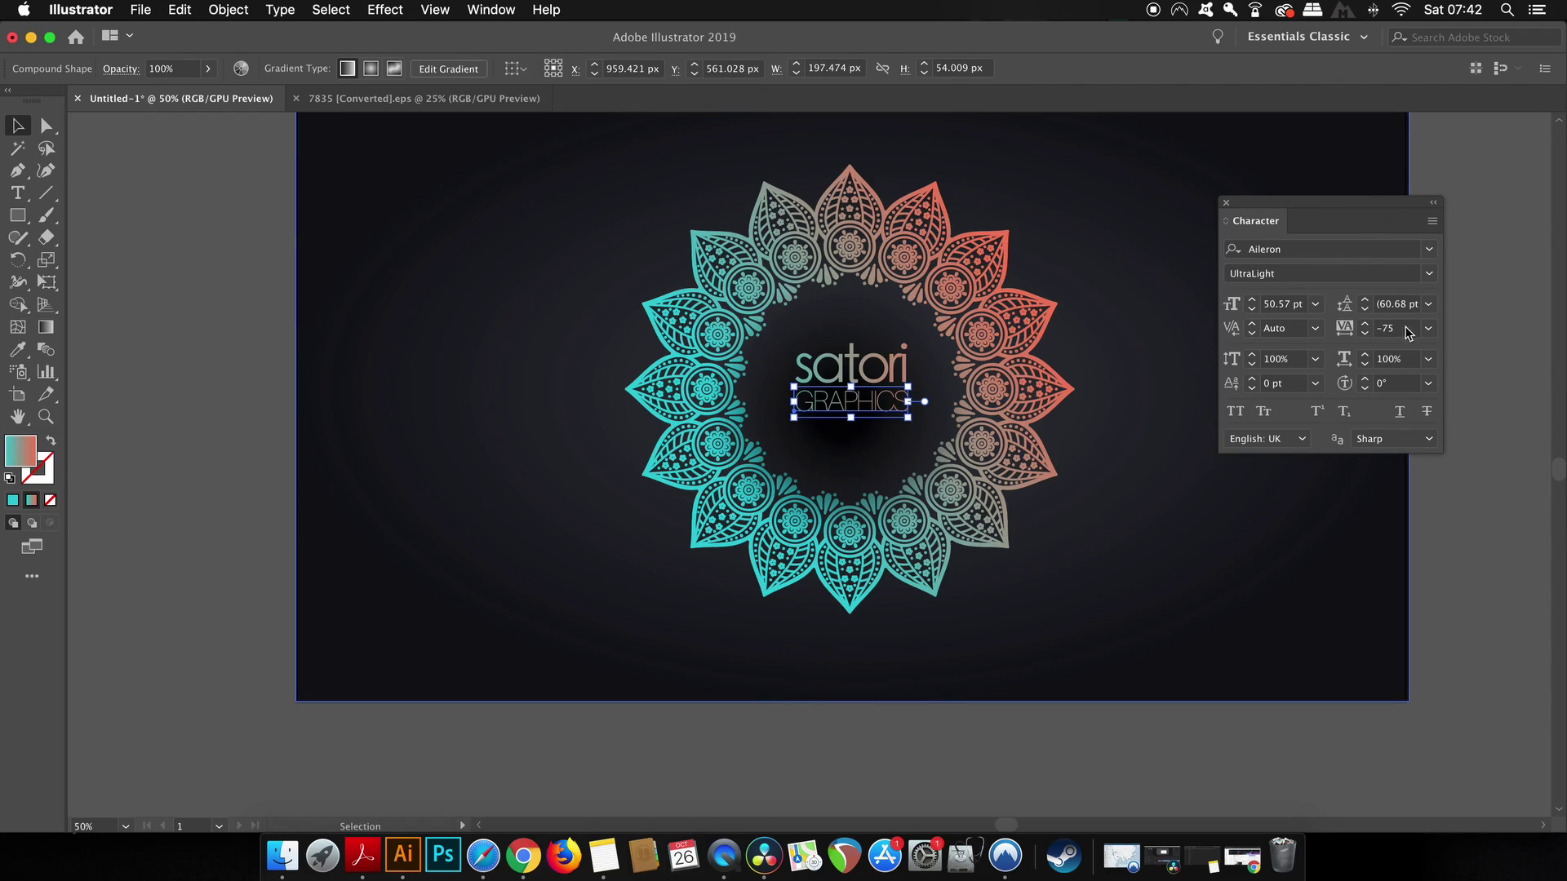
# Set the GRAPHICS tracking to -10 from the Character panel's tracking list.
pyautogui.click(1427, 328)
pyautogui.click(1469, 432)
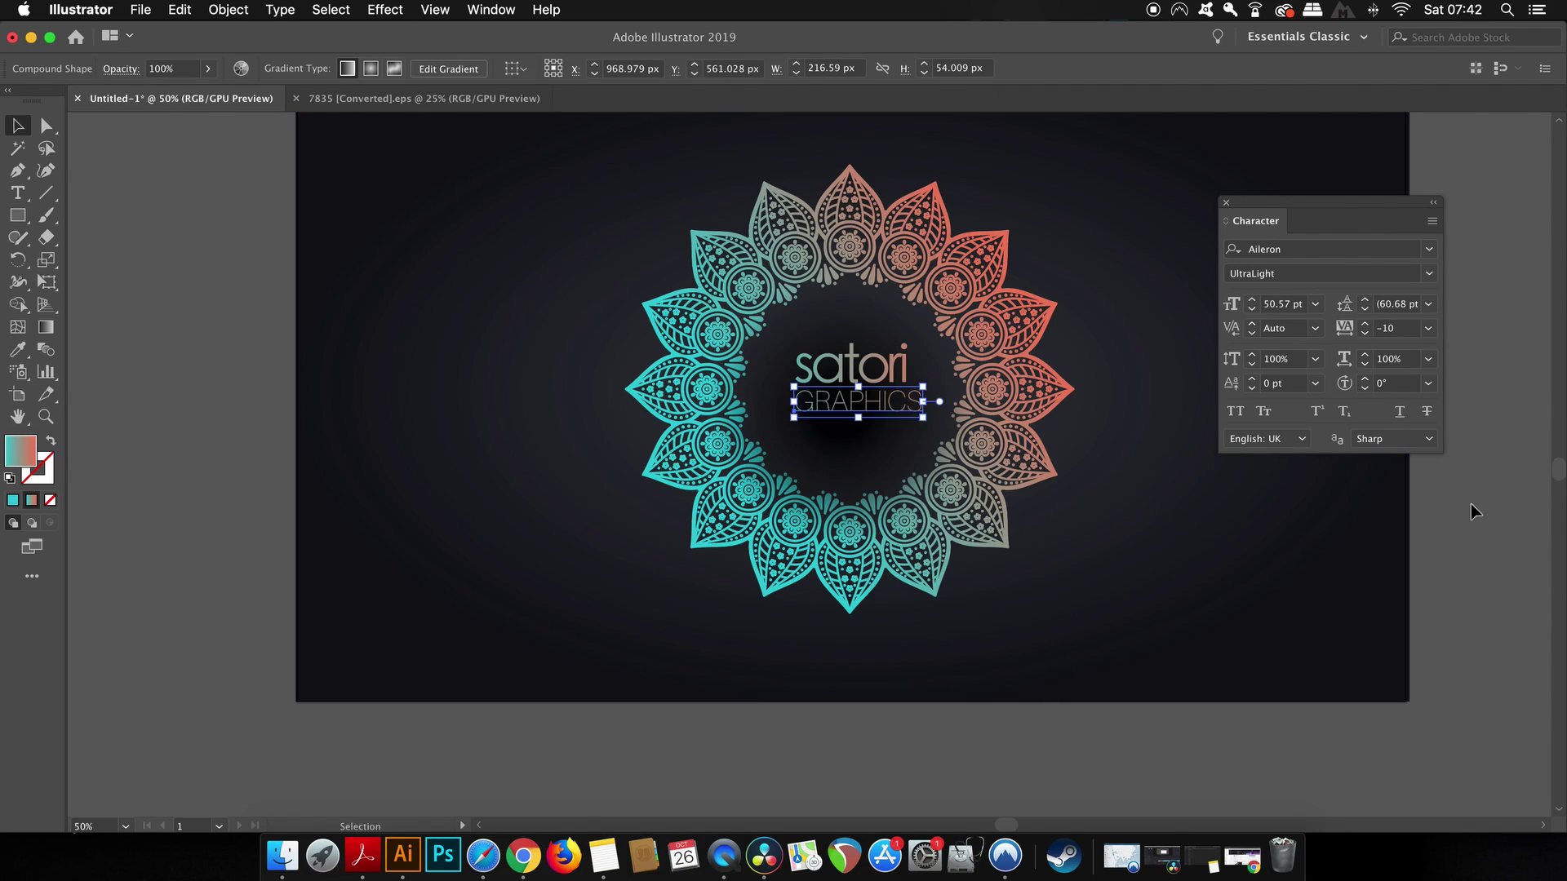
pyautogui.click(1084, 415)
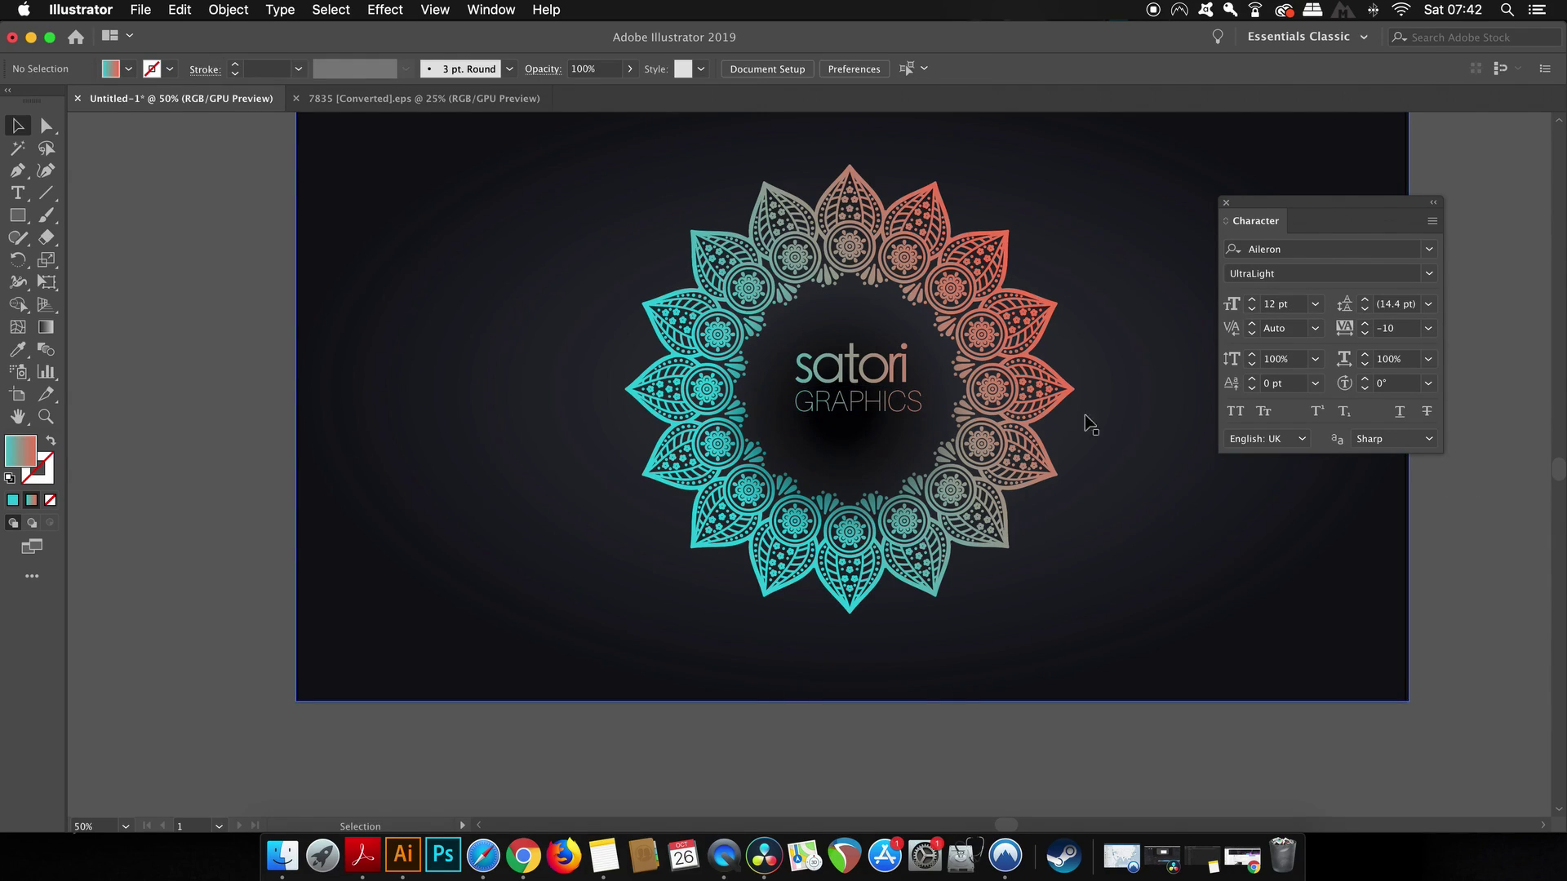
pyautogui.scroll(2, 886, 408)
pyautogui.click(945, 418)
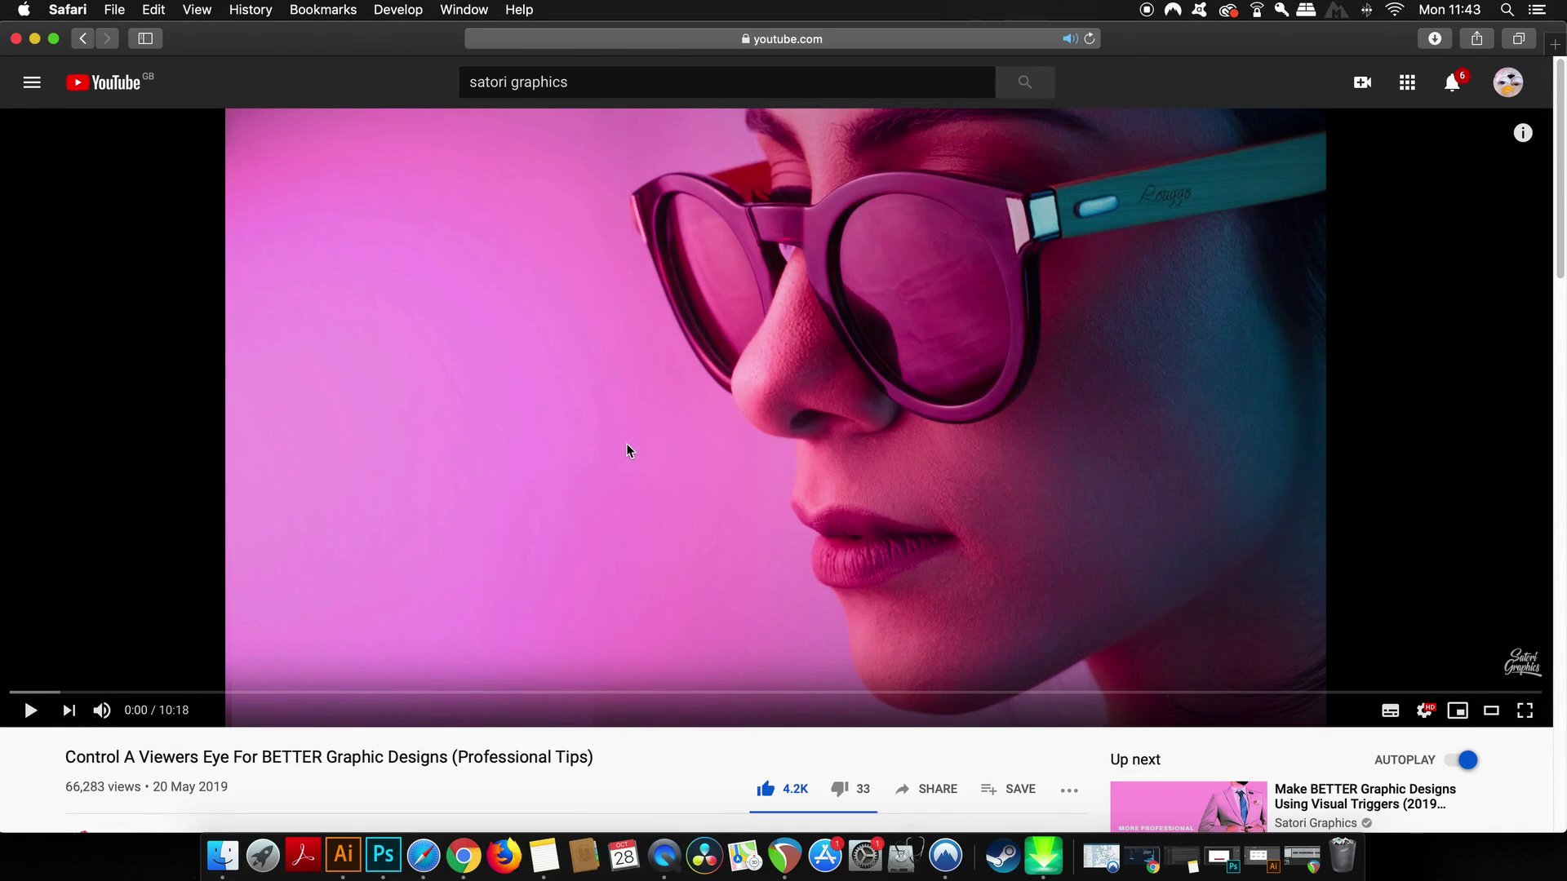
# Play the video, jump to 0:18, pause it, and start downloading it from the pasted link.
pyautogui.click(652, 441)
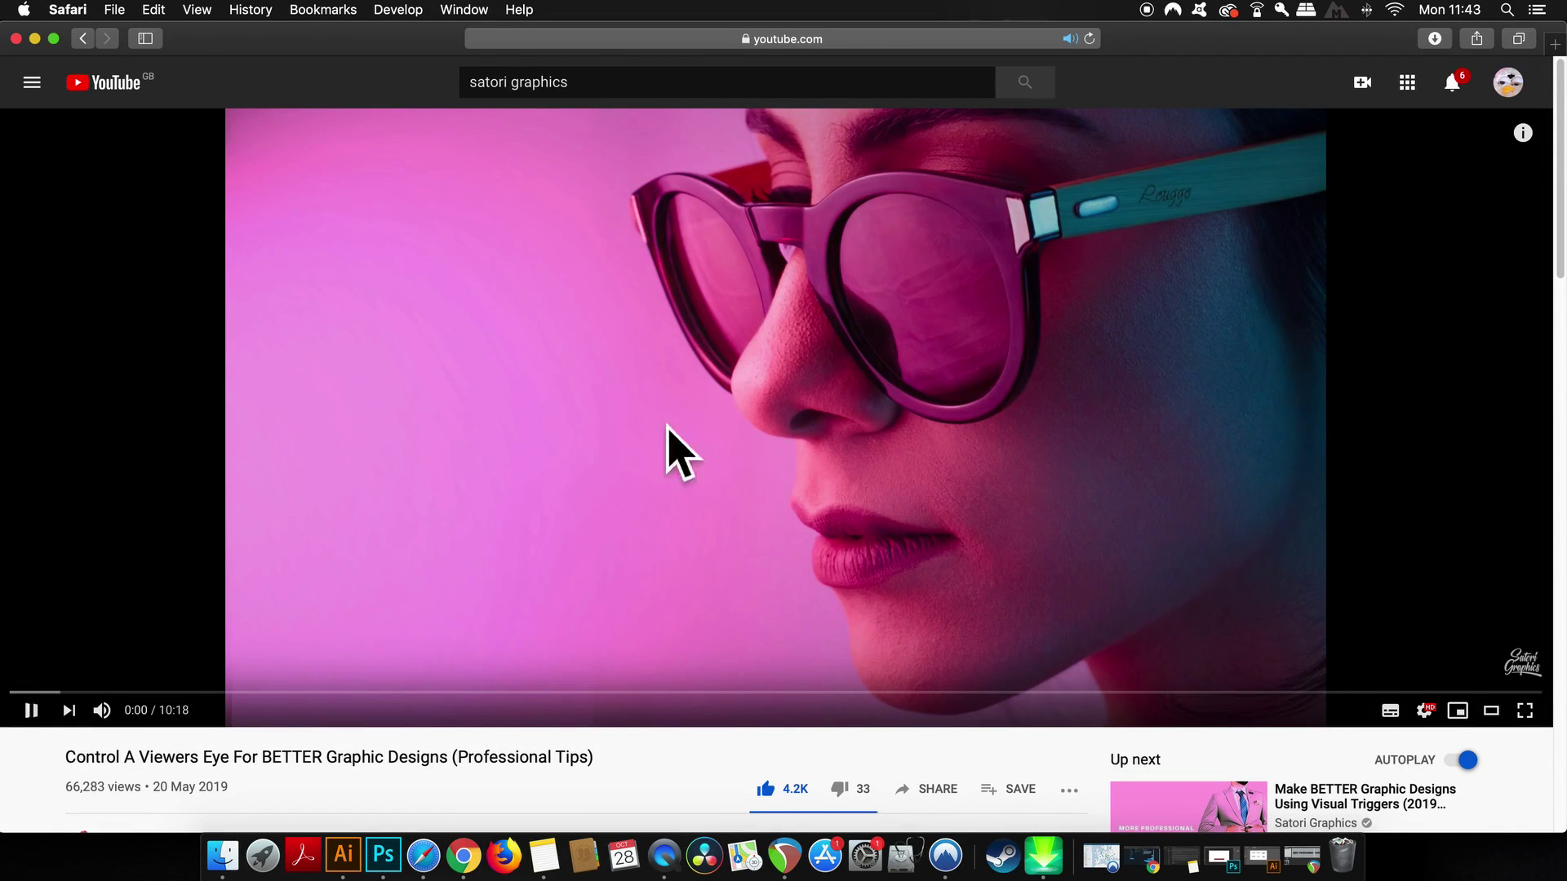
pyautogui.click(54, 692)
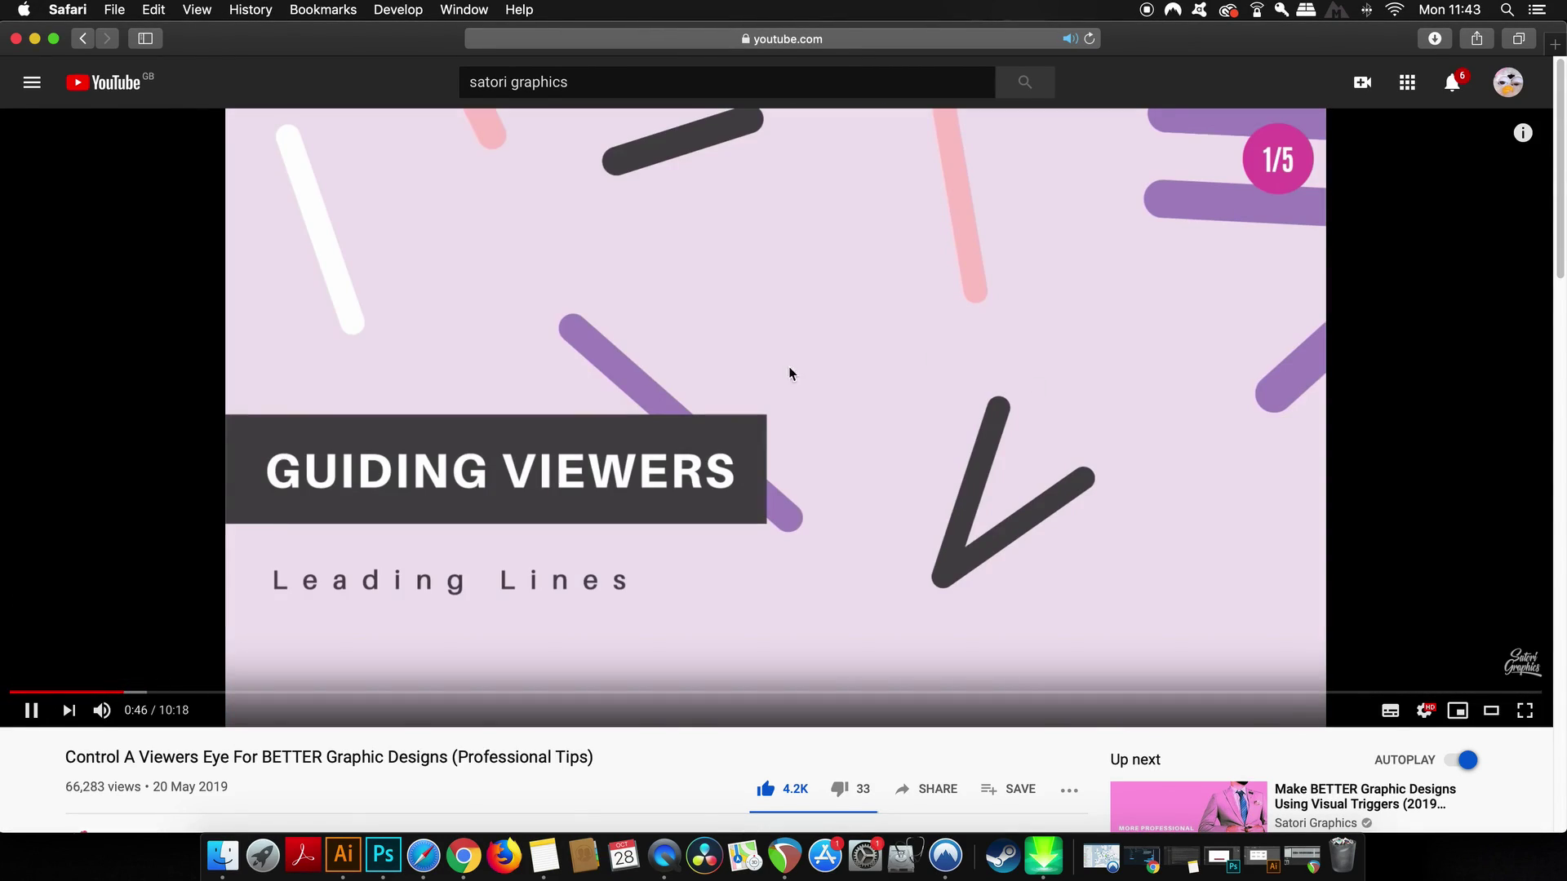
pyautogui.click(838, 412)
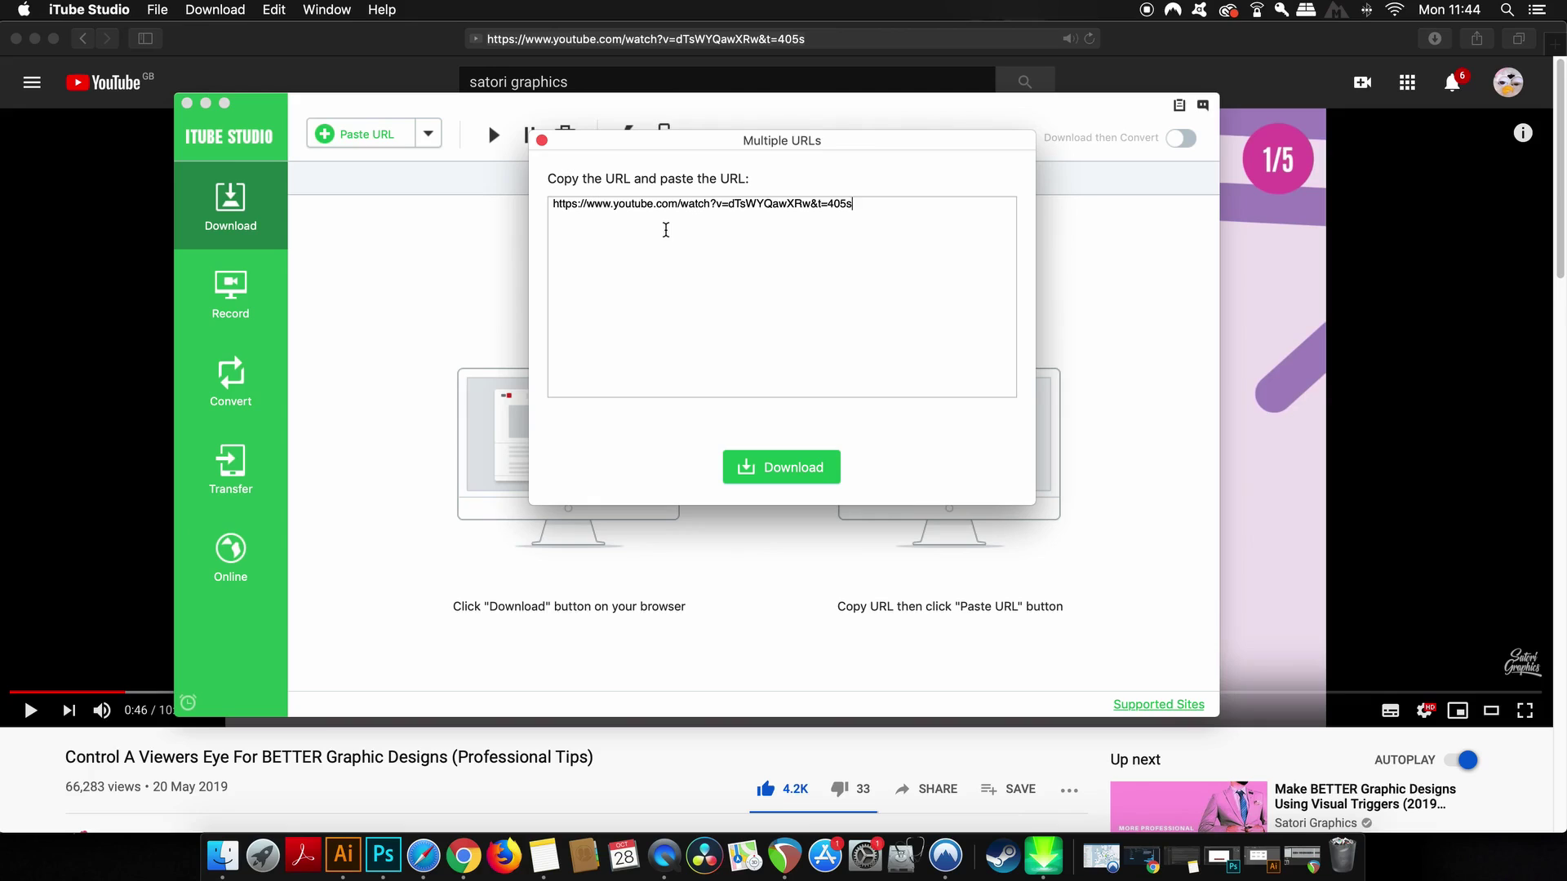
pyautogui.click(820, 470)
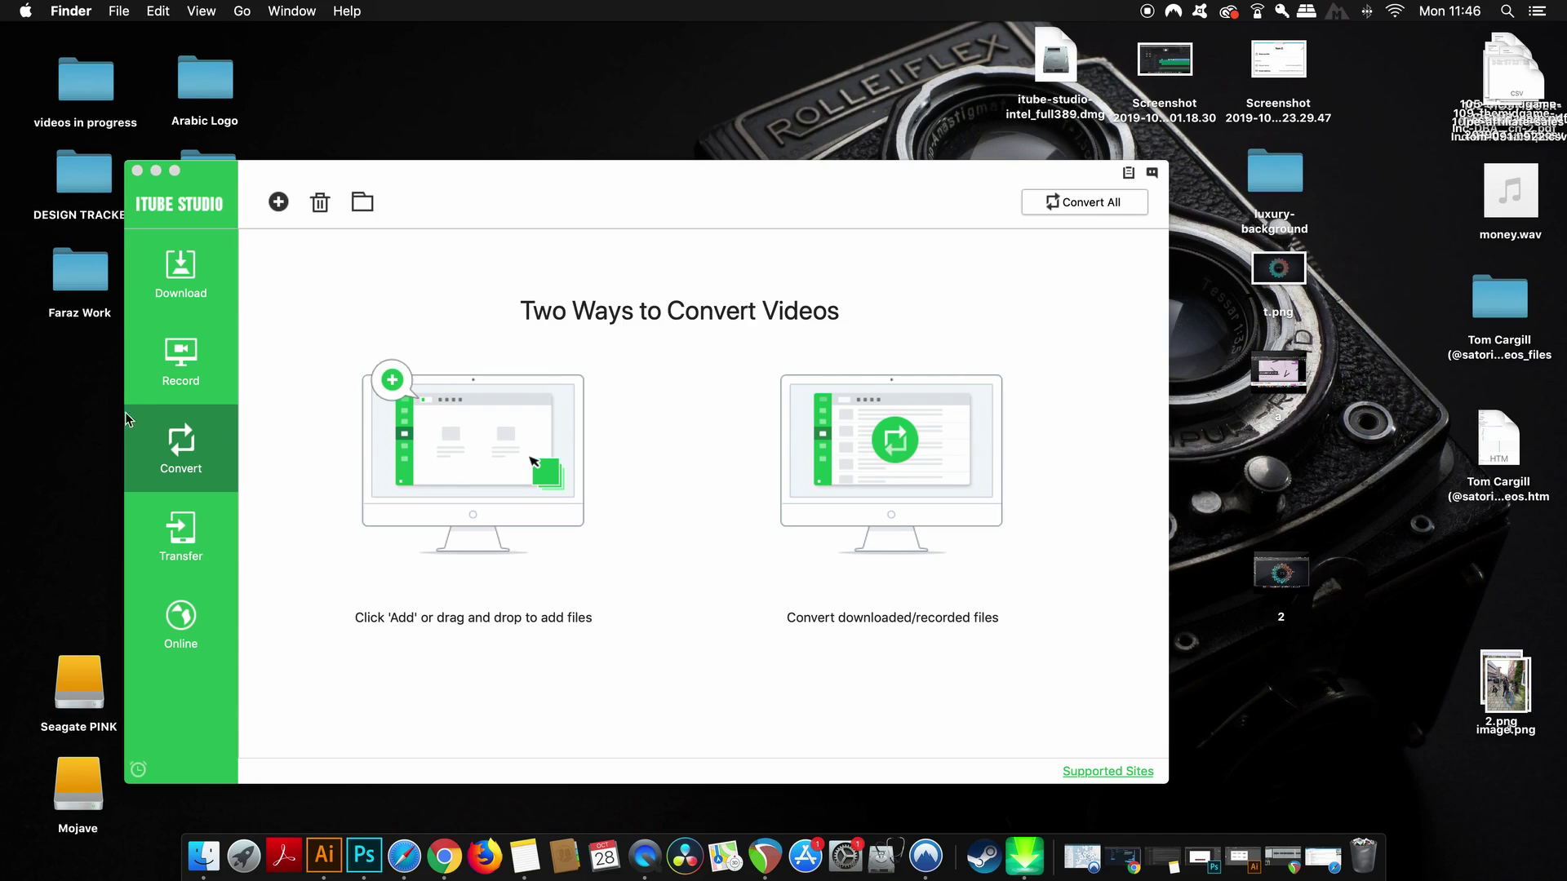
pyautogui.click(390, 380)
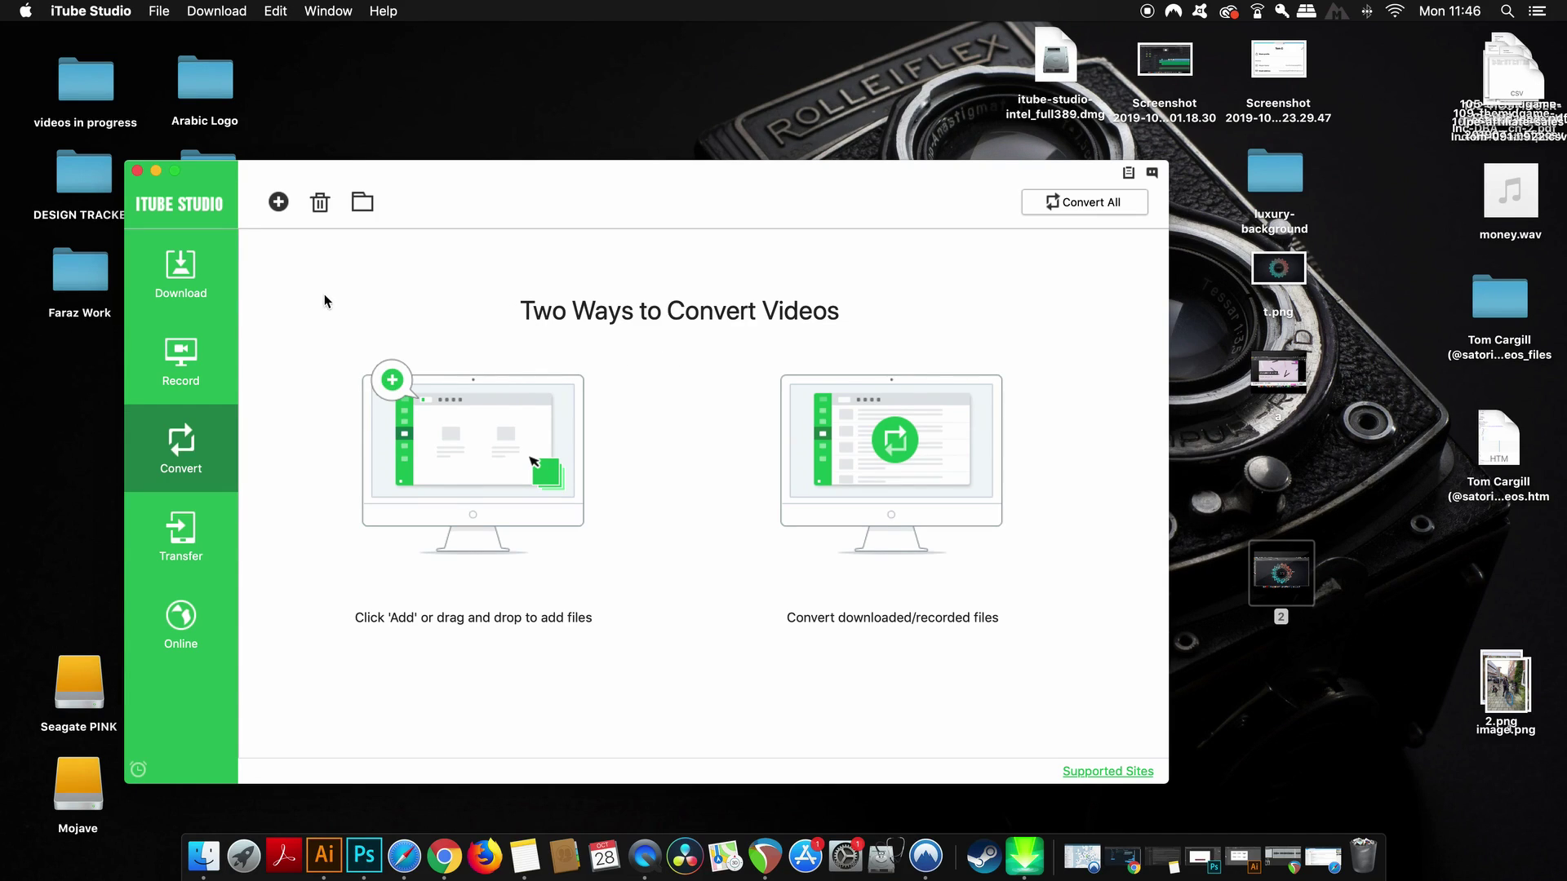
pyautogui.click(279, 203)
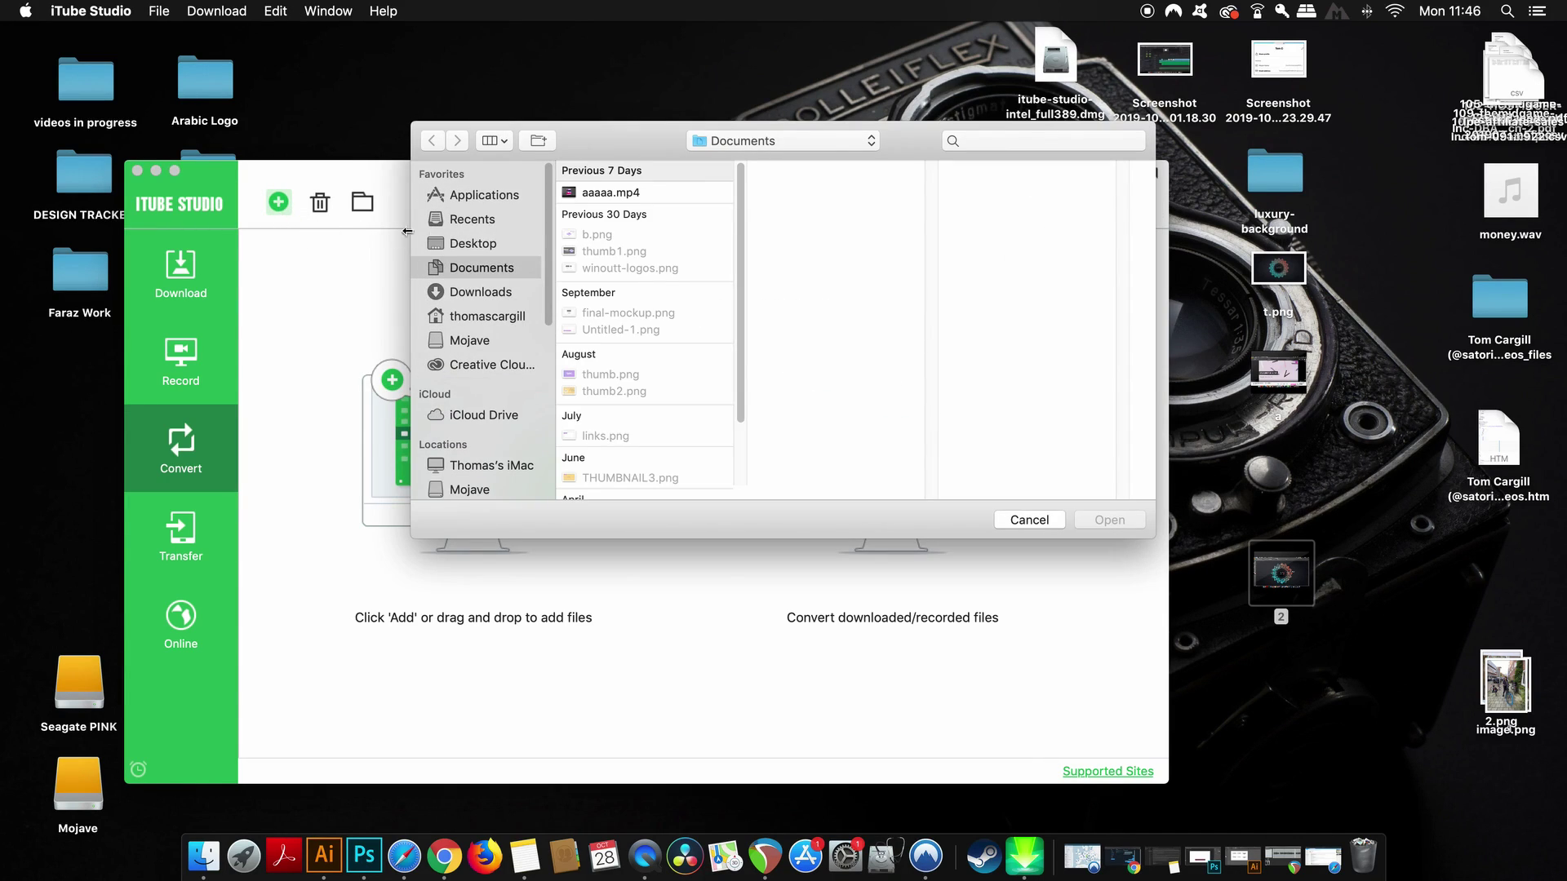
pyautogui.click(473, 244)
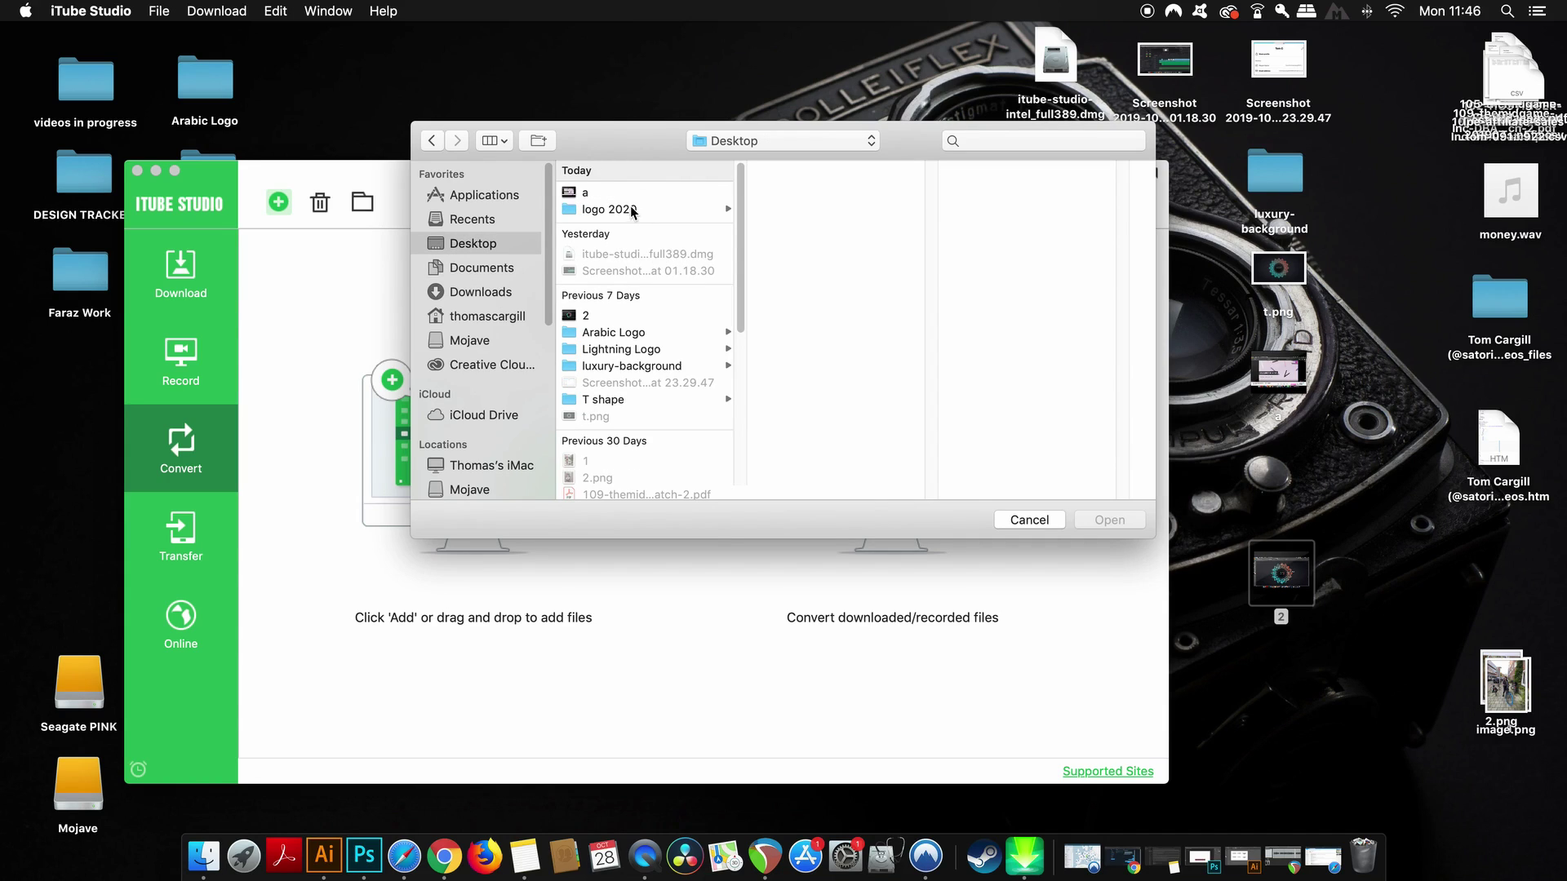
pyautogui.click(1041, 521)
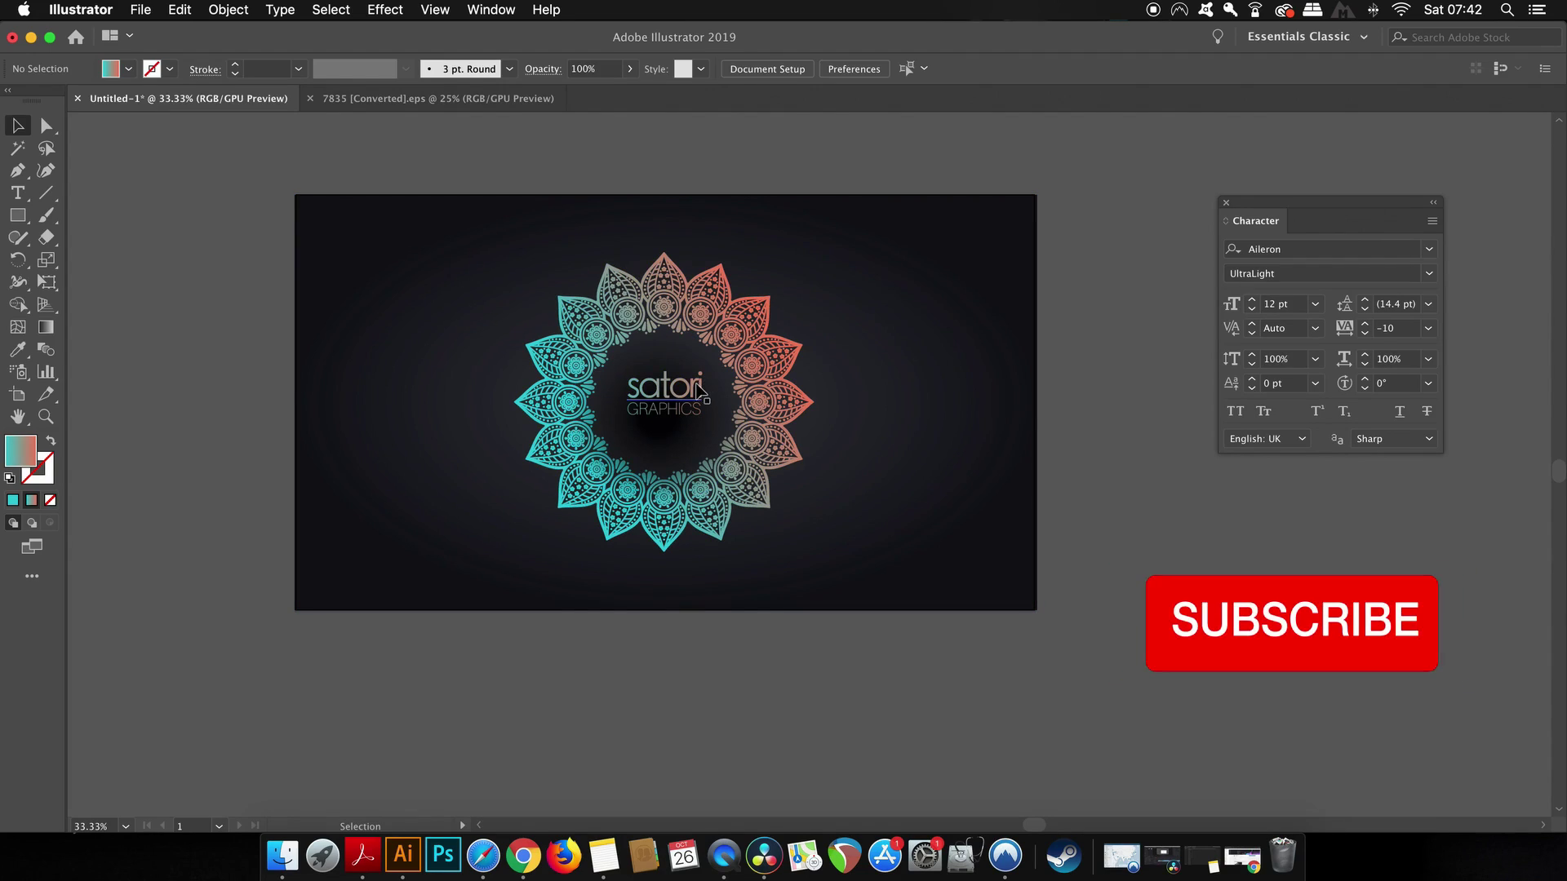
# Select the satori GRAPHICS logo and drag its corner handle to make it slightly taller.
pyautogui.click(686, 412)
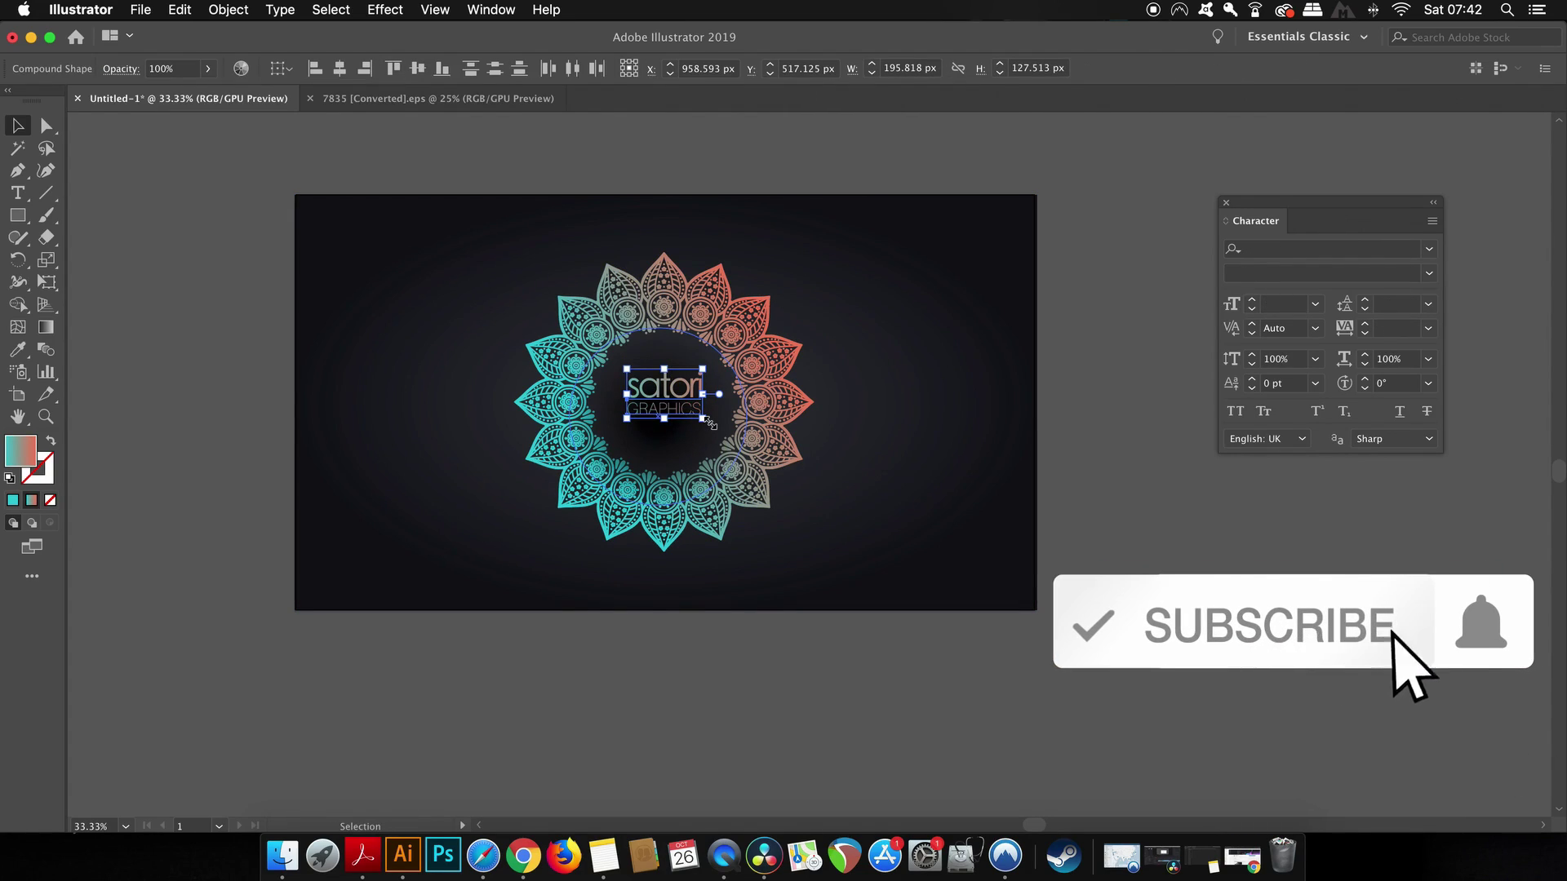
pyautogui.moveTo(702, 409); pyautogui.dragTo(677, 407)
pyautogui.click(1130, 508)
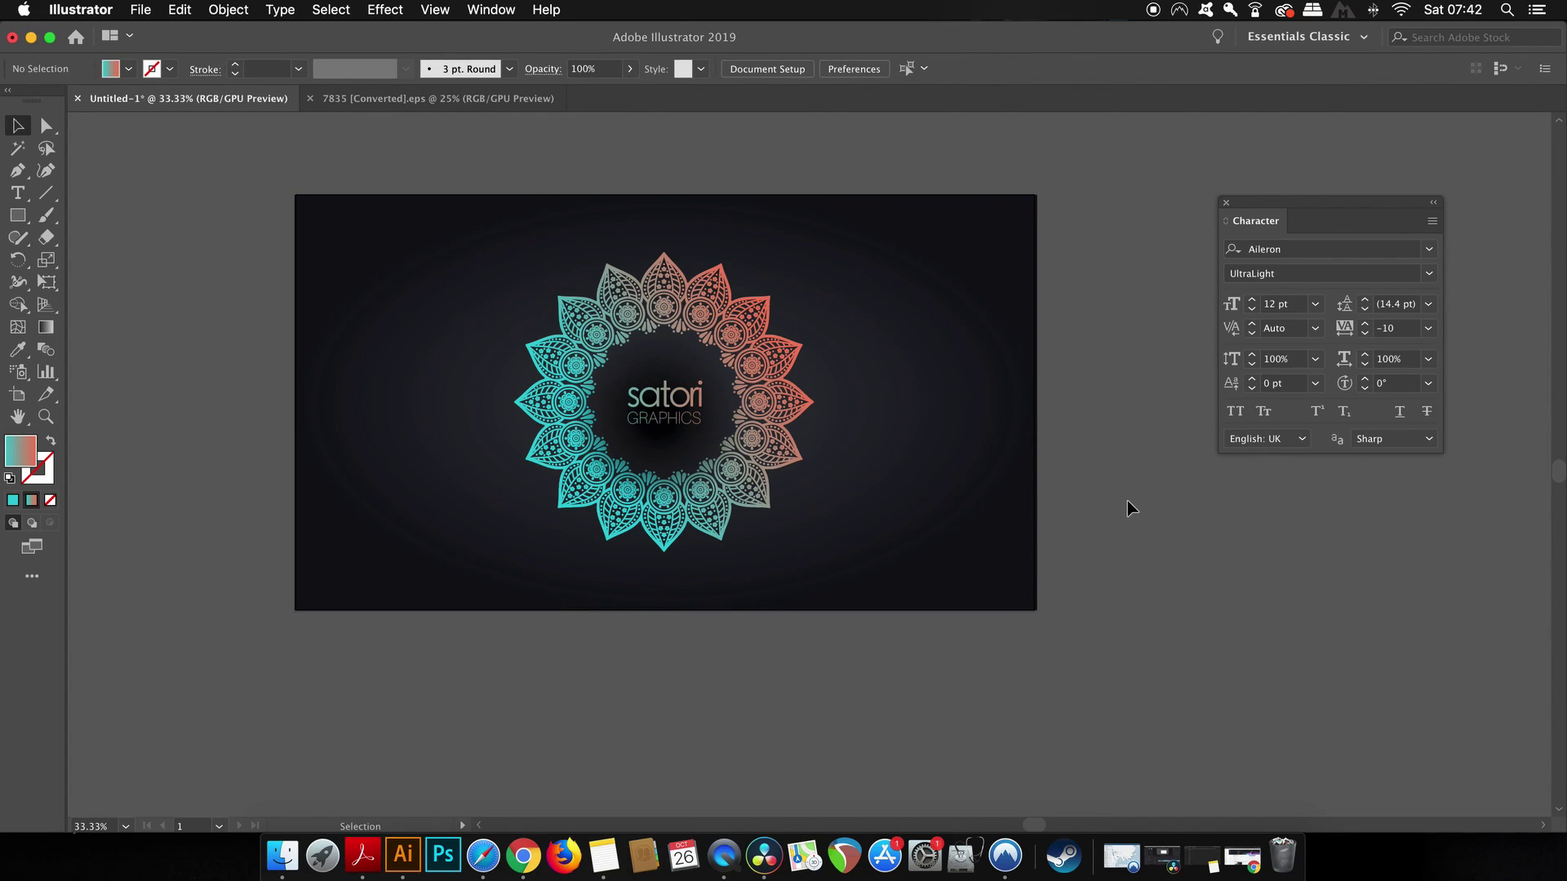